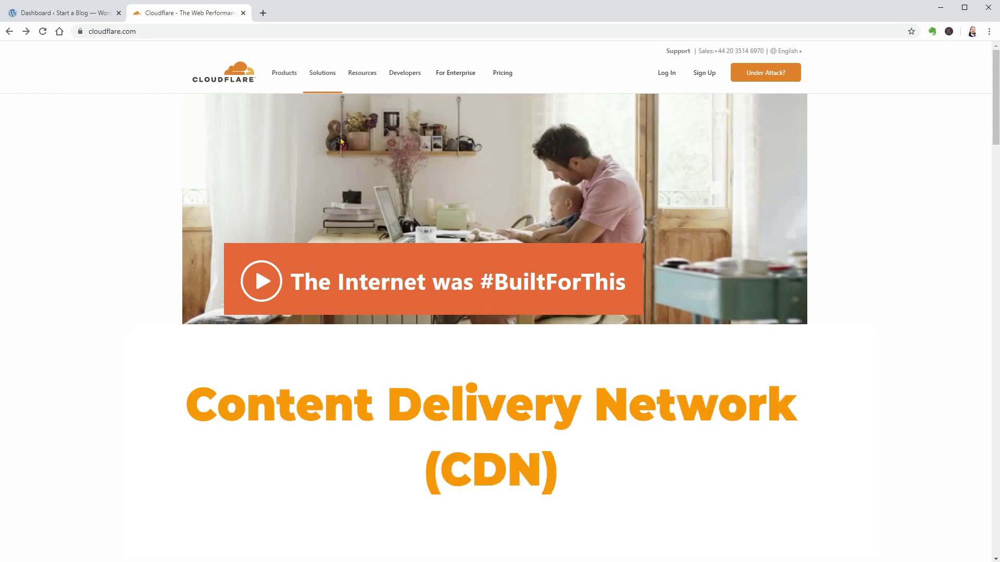
From Solutions > WordPress, browse the plugin page and follow Download Now to WordPress.org.
click(329, 79)
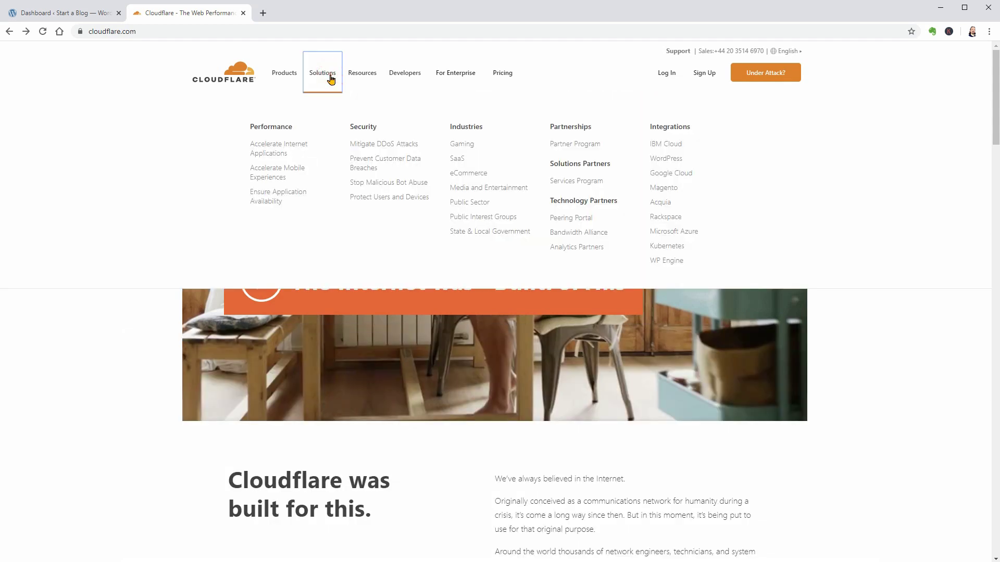
click(656, 160)
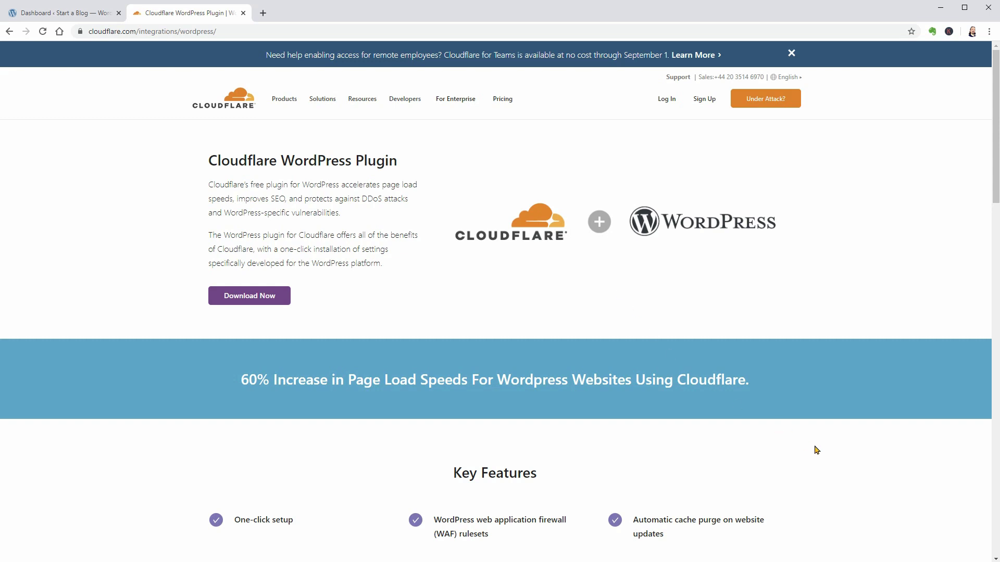
scroll(816, 449, down, 3)
scroll(817, 449, down, 3)
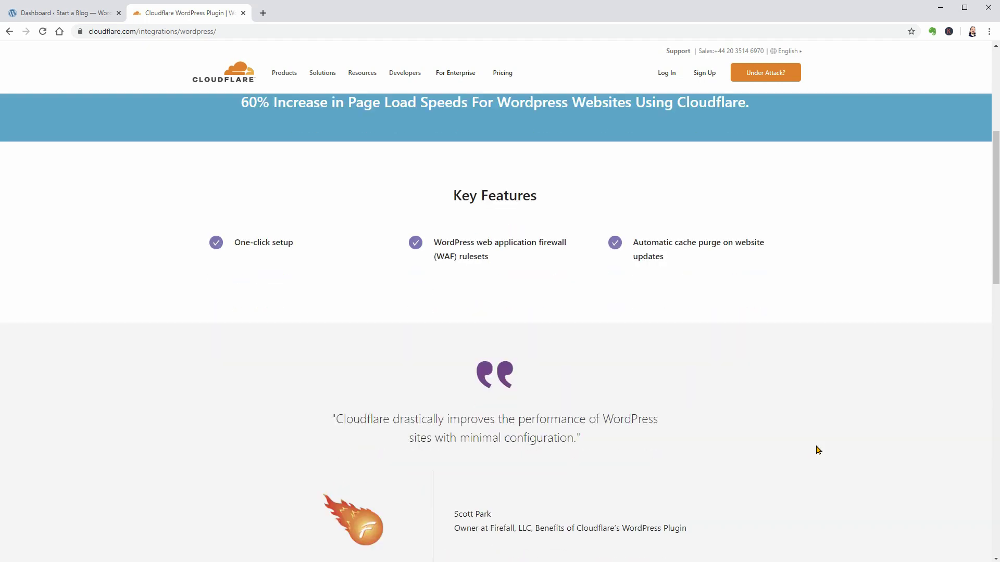
scroll(816, 449, down, 6)
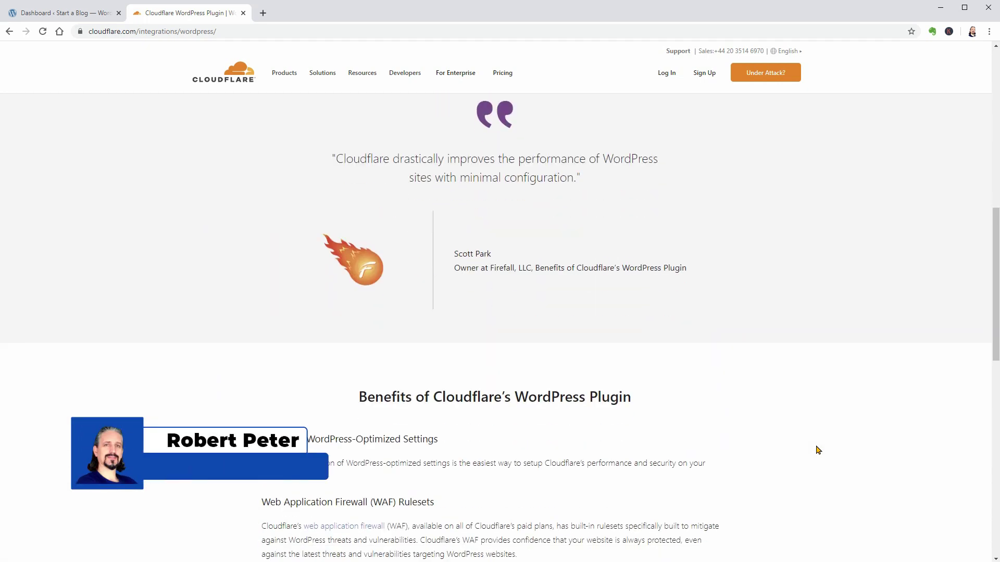
scroll(817, 449, down, 5)
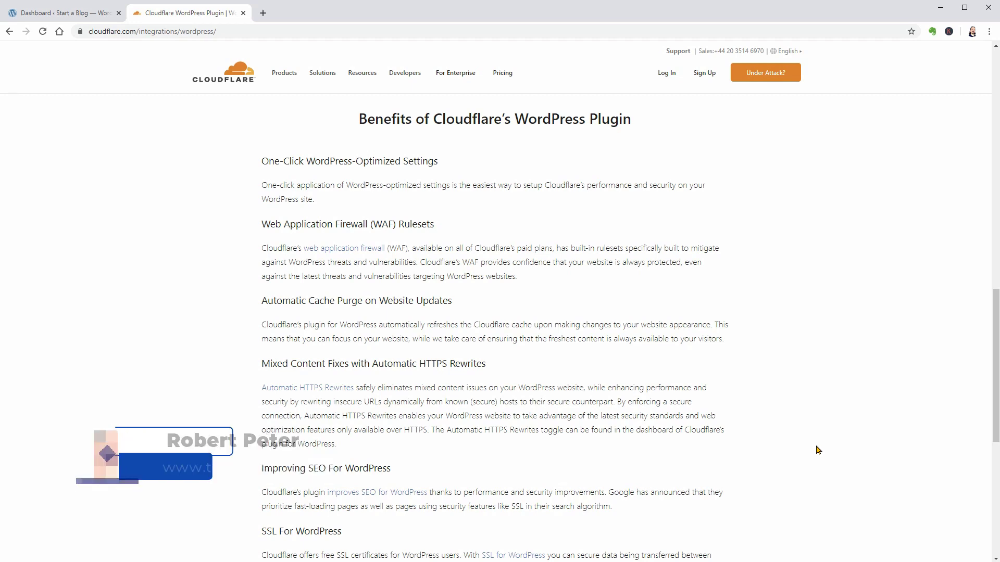
scroll(816, 448, up, 17)
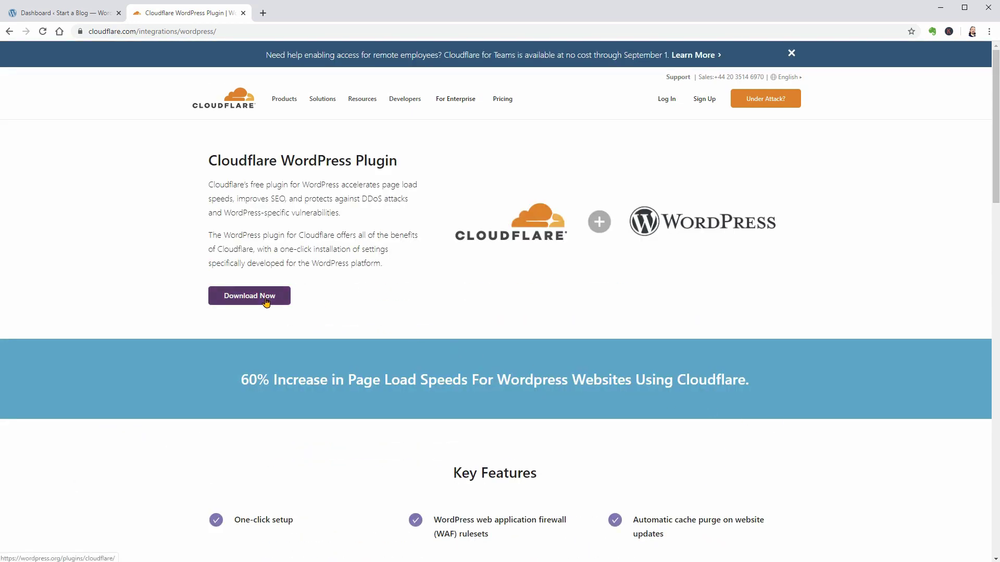
click(267, 298)
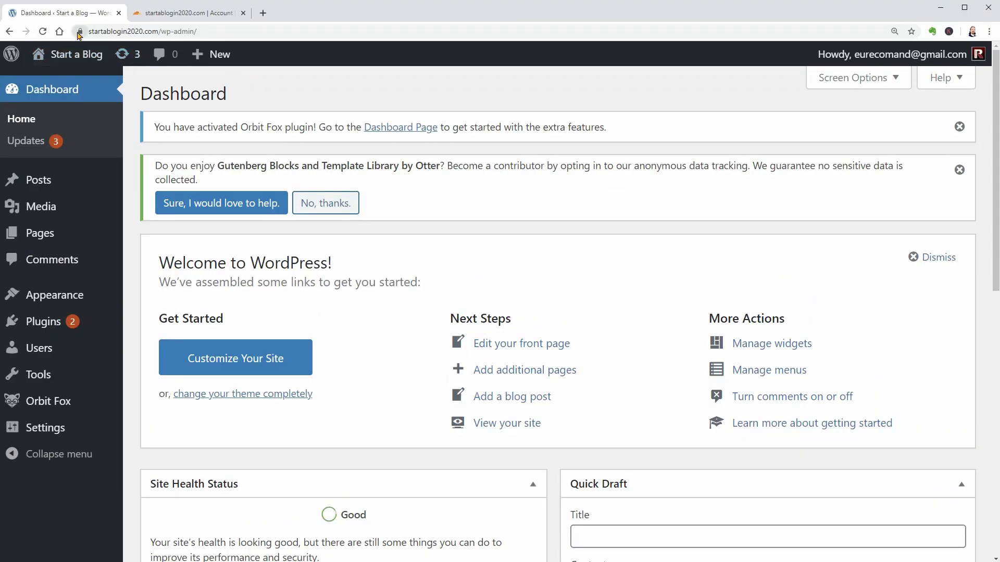
Select the full web address of the WordPress.org plugin page in the address bar.
click(79, 32)
click(92, 35)
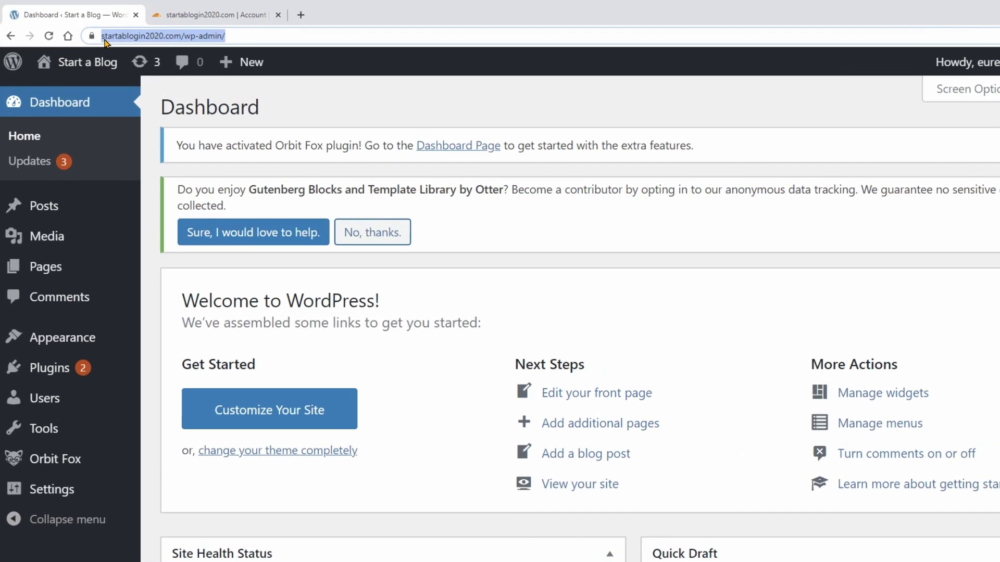
click(99, 32)
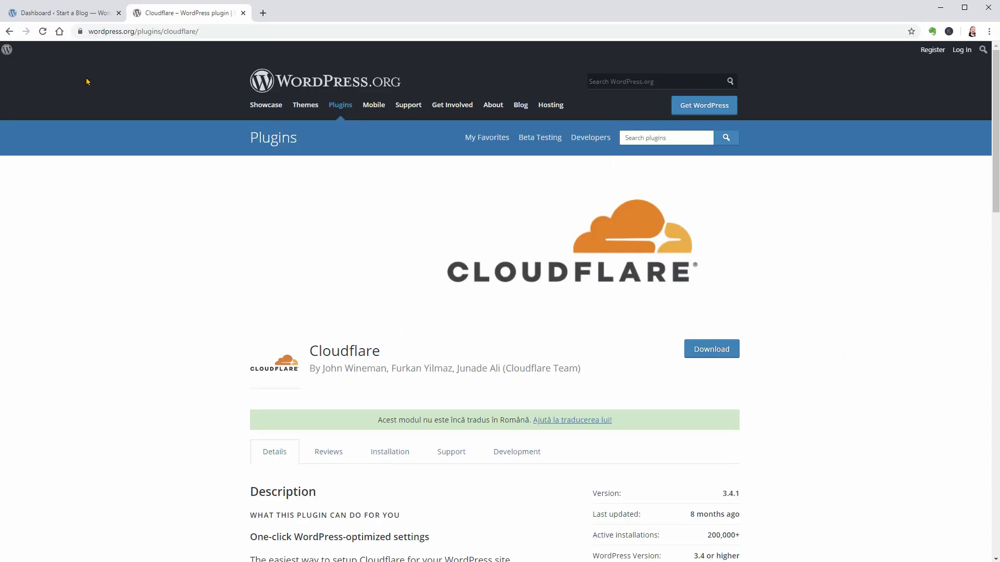
Create a Cloudflare account with an e-mail and password, opting in to e-mail updates.
click(10, 32)
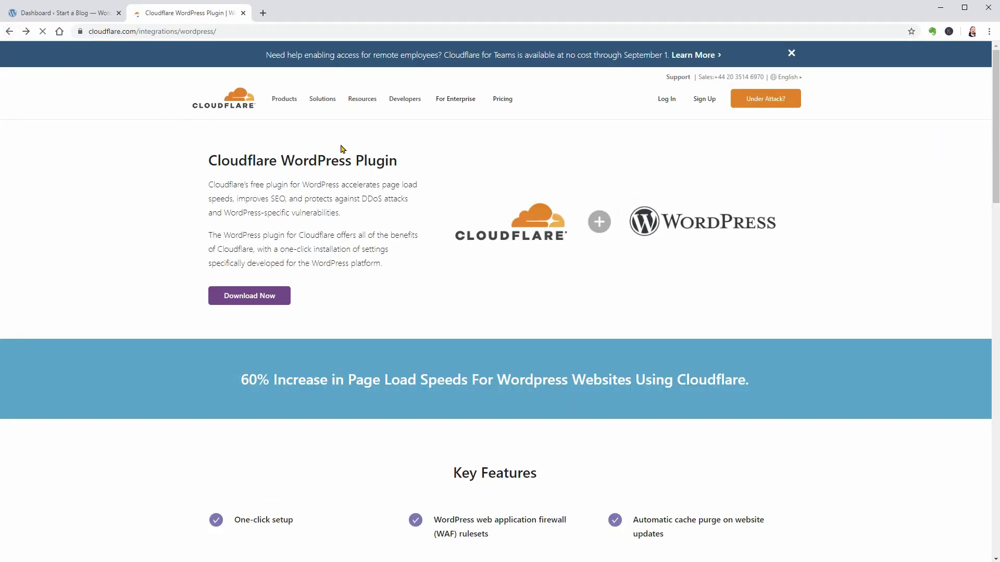
click(706, 103)
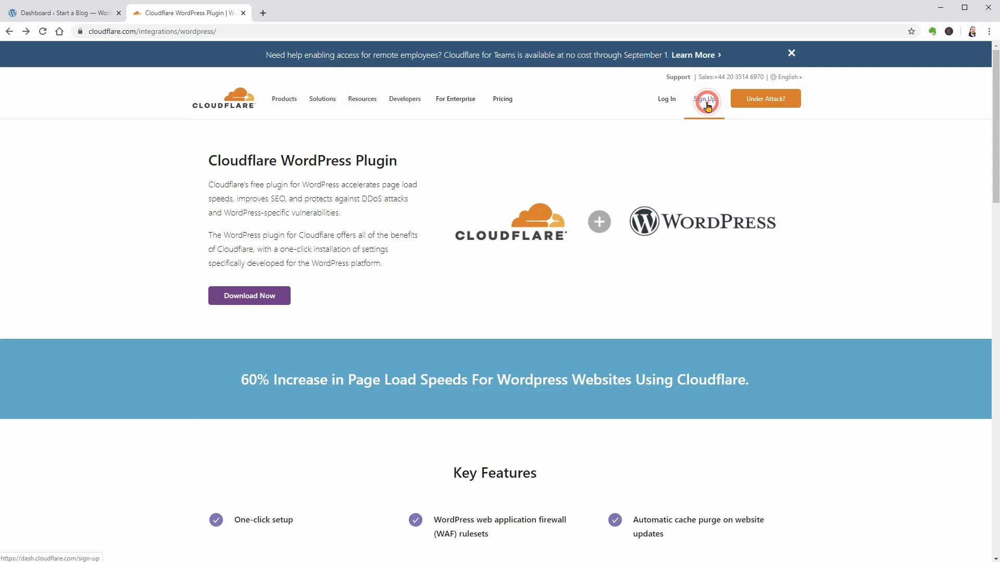
click(308, 154)
click(283, 198)
click(283, 197)
key(ctrl+v)
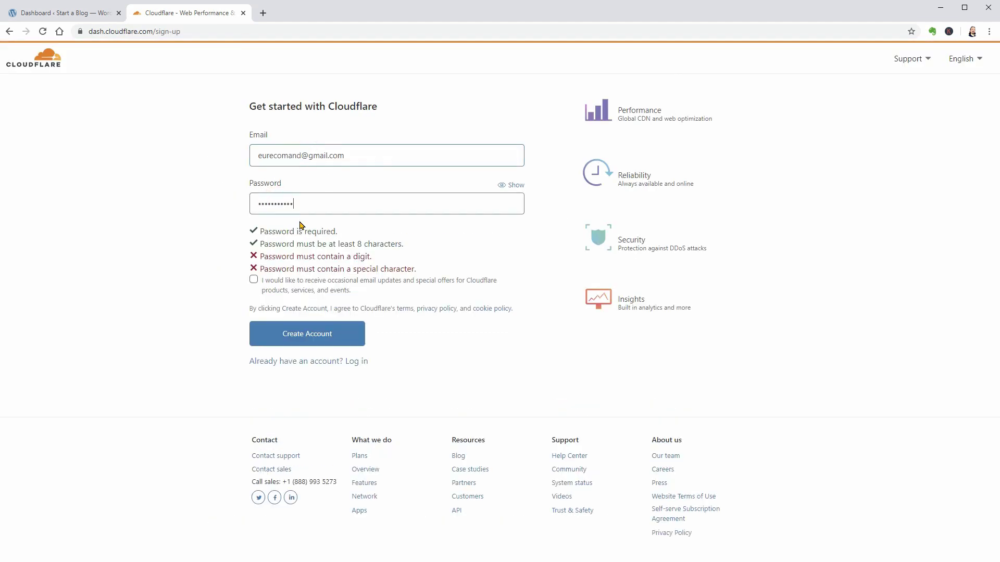
click(254, 280)
click(338, 338)
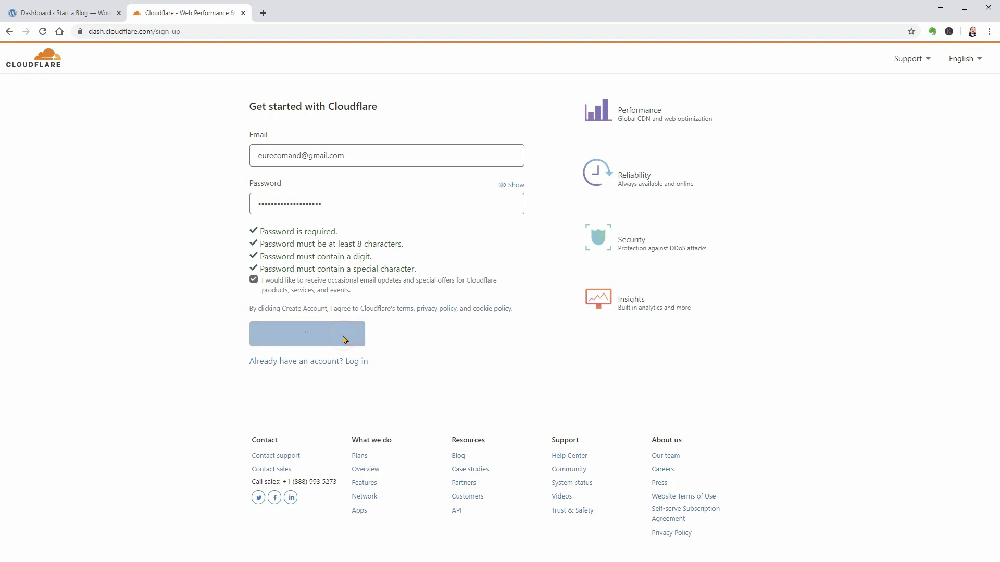
Copy the blog's base web address from the WordPress dashboard's address bar.
click(76, 16)
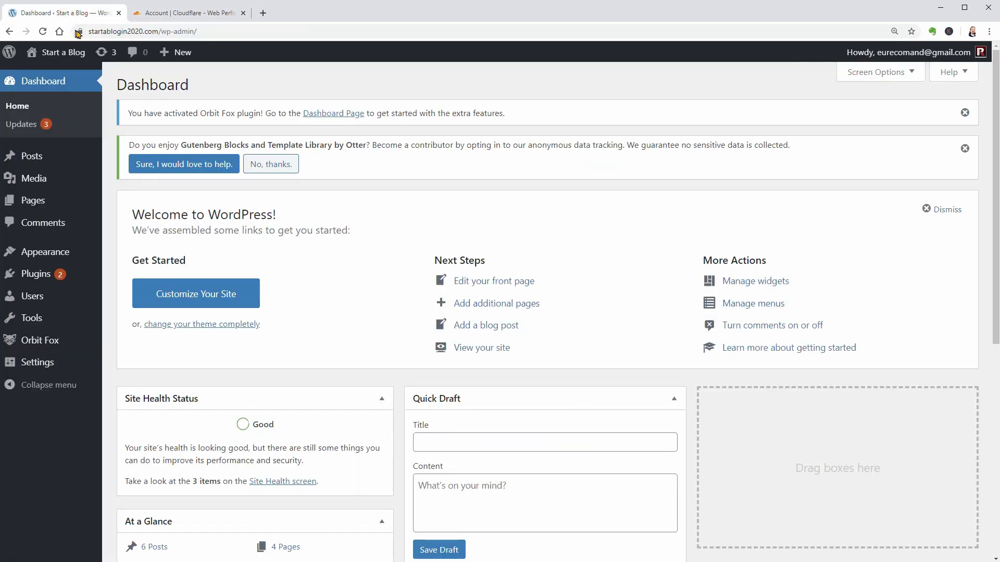
click(91, 32)
drag(89, 31, 181, 31)
right_click(164, 33)
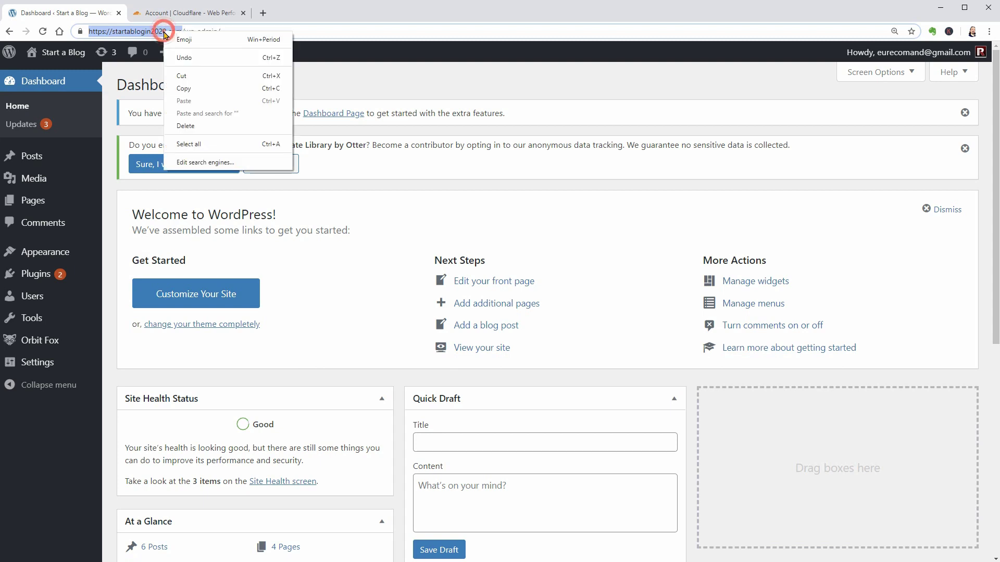
click(202, 88)
Paste the address into Cloudflare's site field, trimming it to startablogin2020.com.
click(188, 15)
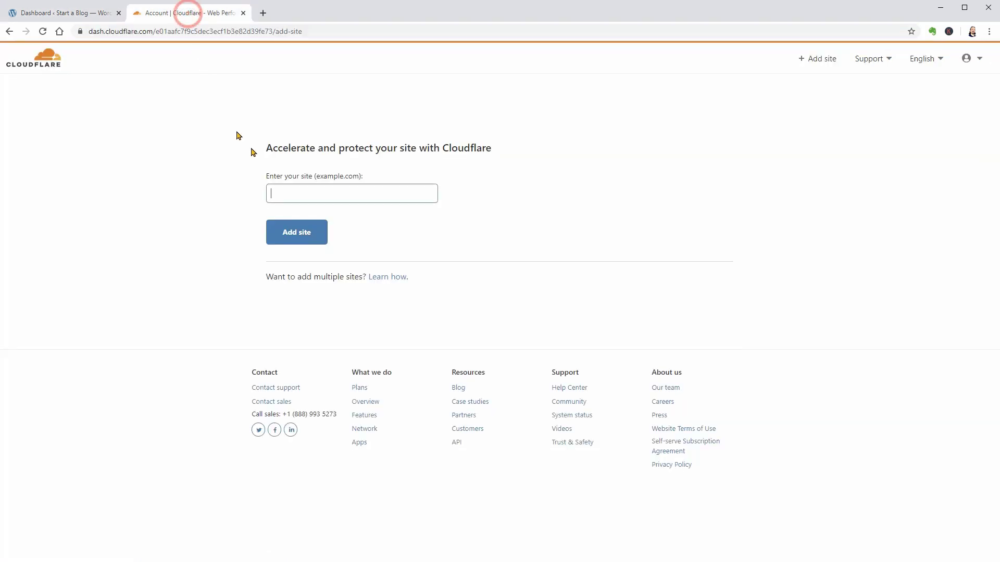
right_click(292, 190)
click(336, 268)
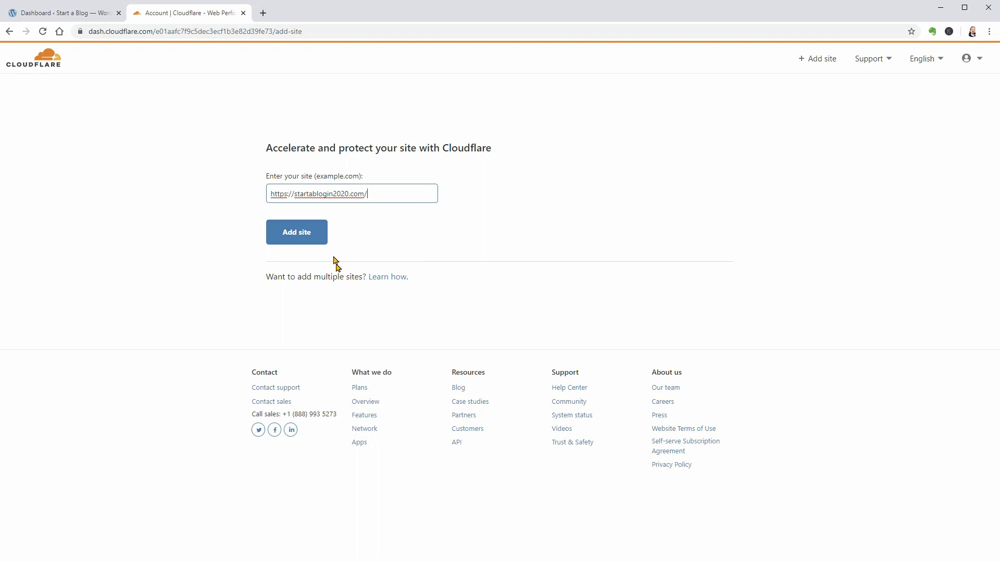
click(295, 195)
drag(294, 195, 264, 199)
key(BackSpace)
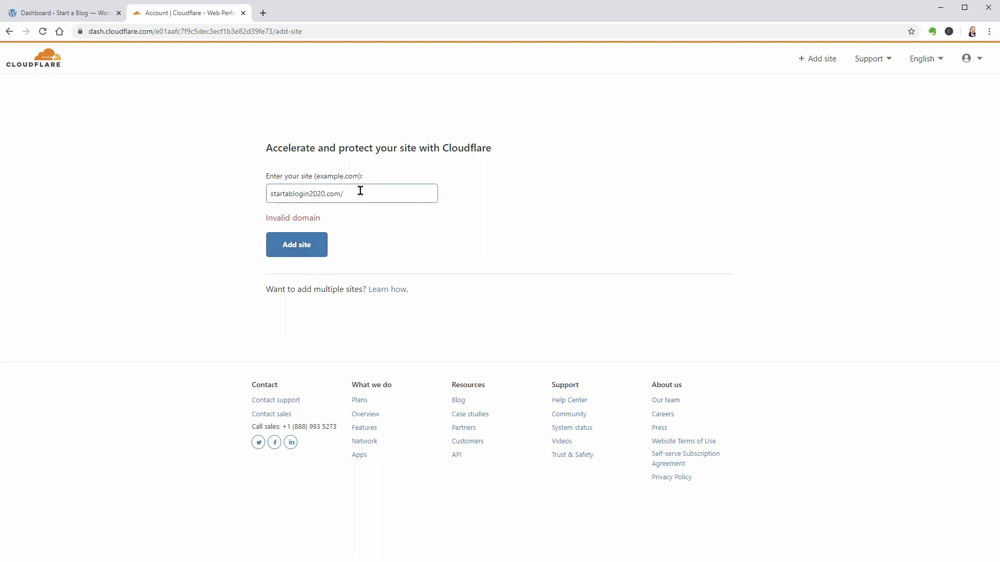
click(359, 191)
key(BackSpace)
Add startablogin2020.com on the Free plan and review the scanned A, MX and TXT records.
click(304, 250)
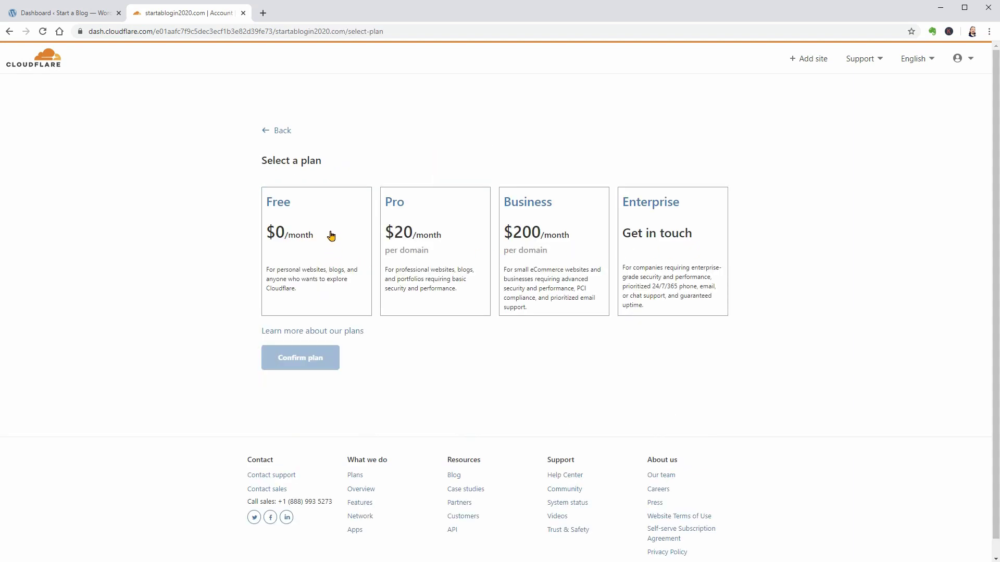
click(331, 235)
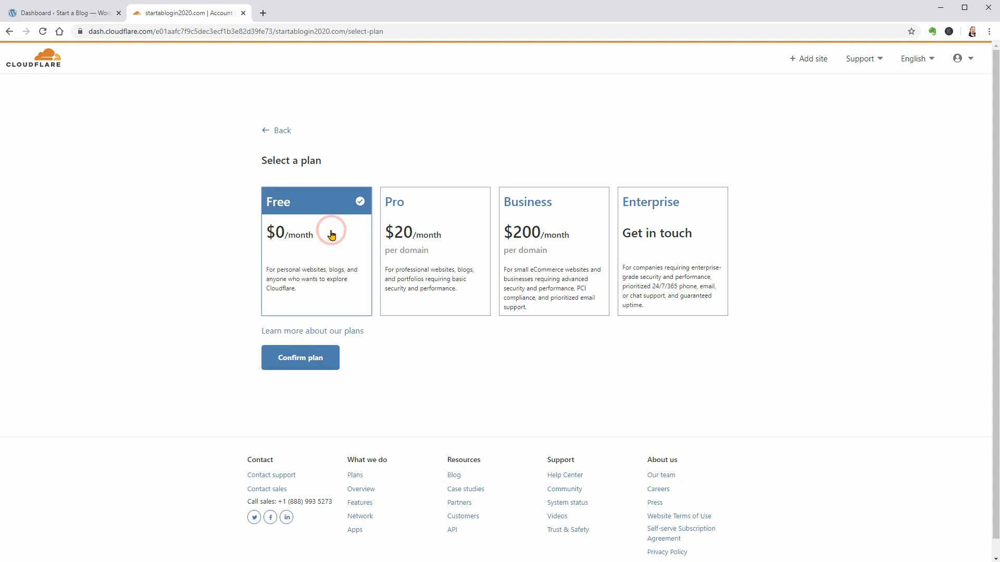
click(319, 355)
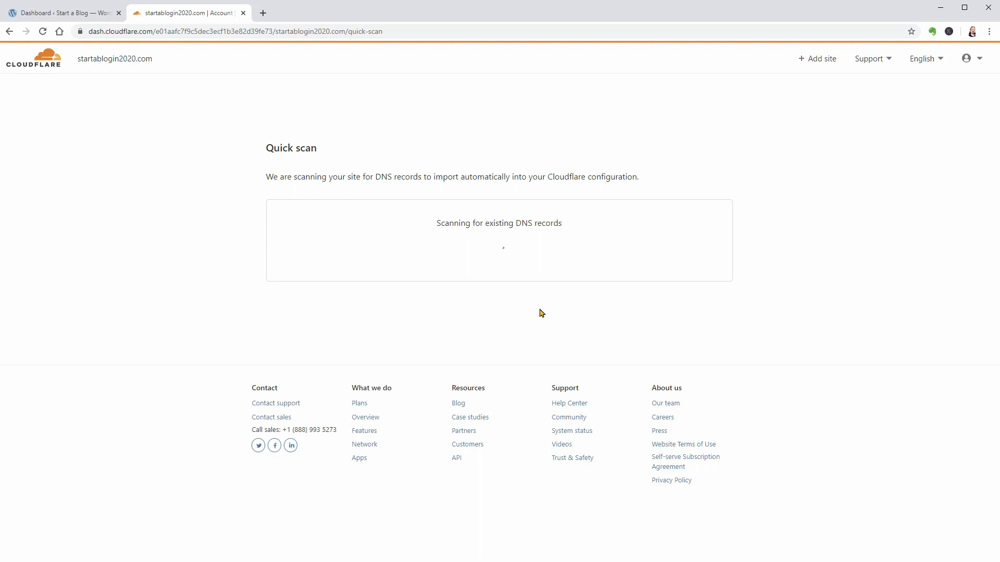
scroll(462, 325, down, 4)
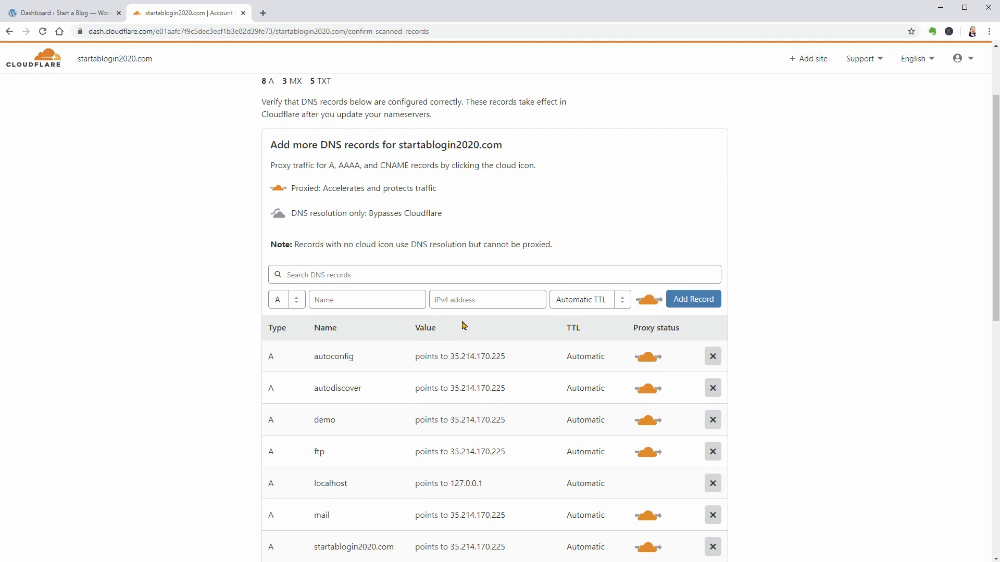
scroll(461, 321, down, 3)
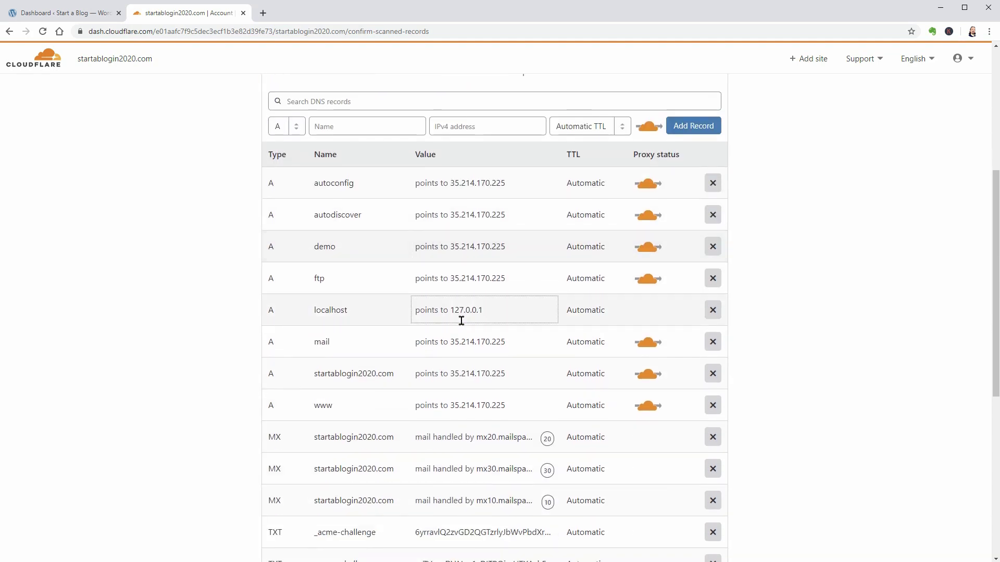
scroll(789, 406, down, 3)
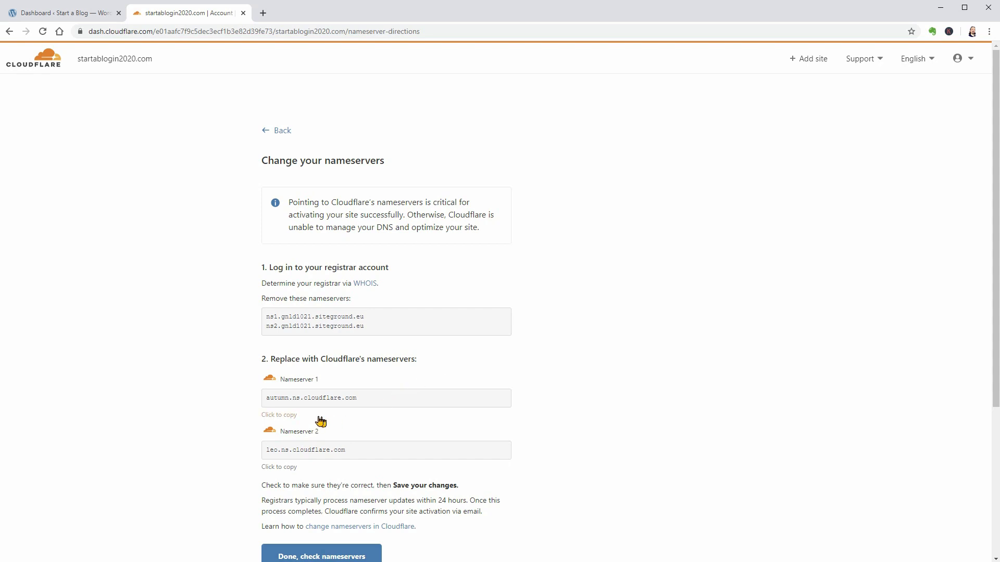
Copy Cloudflare's Nameserver 1 and Nameserver 2 values.
click(288, 418)
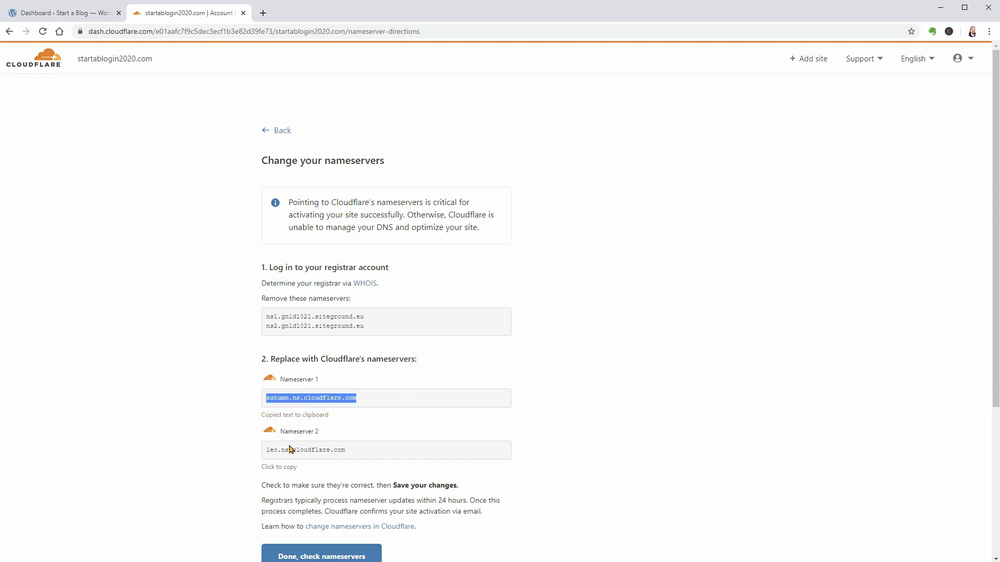
click(286, 466)
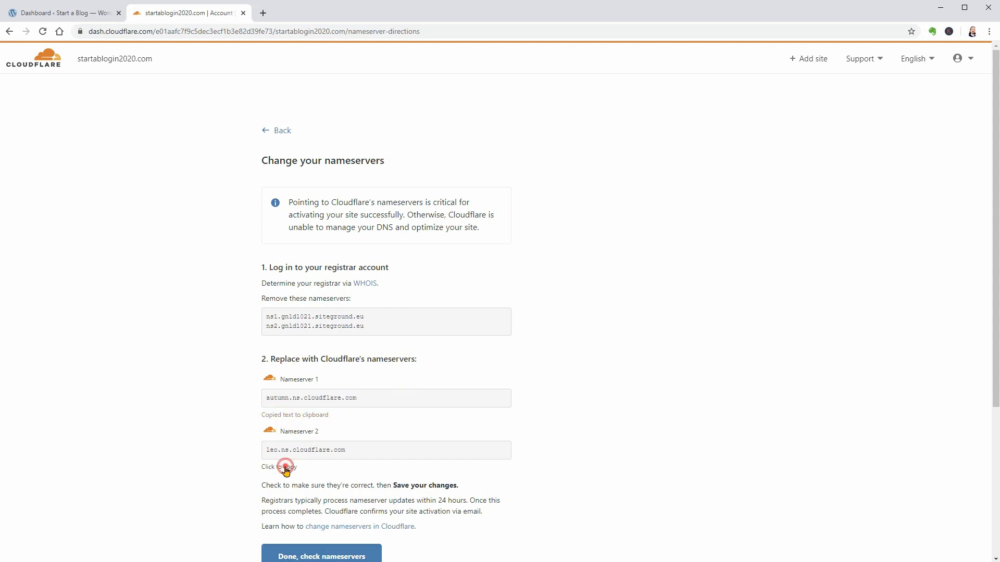
click(532, 430)
scroll(533, 432, down, 1)
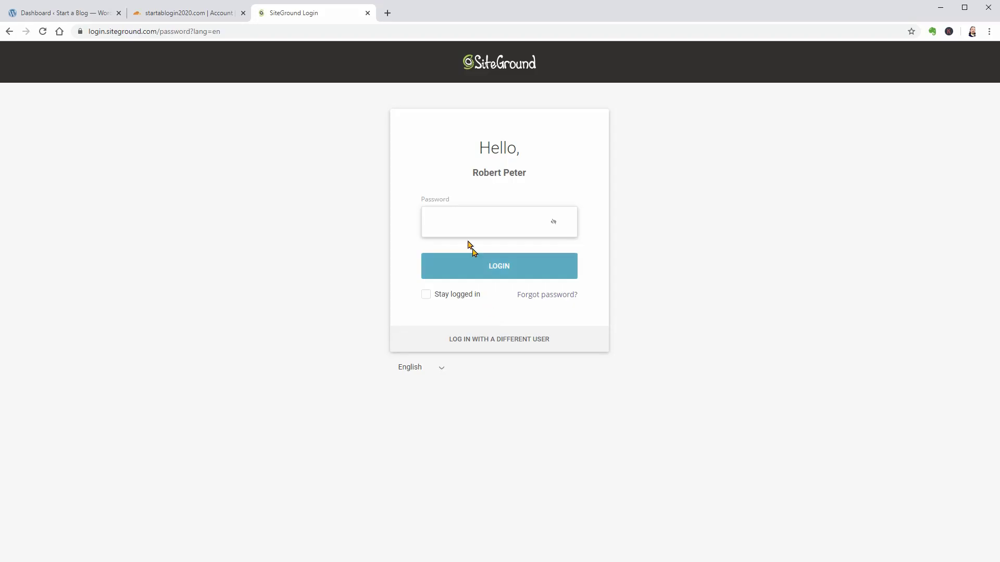
Enter the SiteGround account password and log in.
click(457, 223)
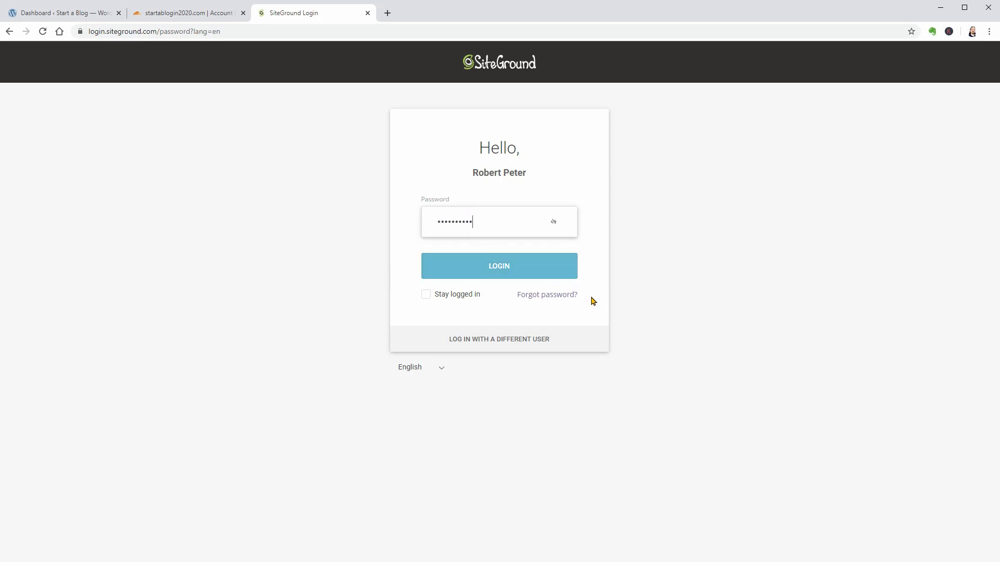
text(•••••)
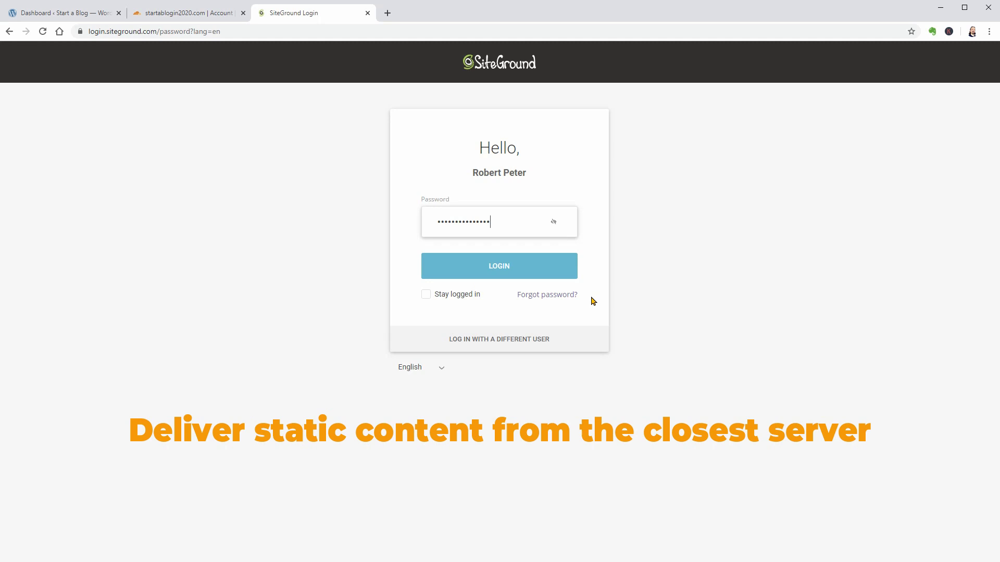
click(530, 274)
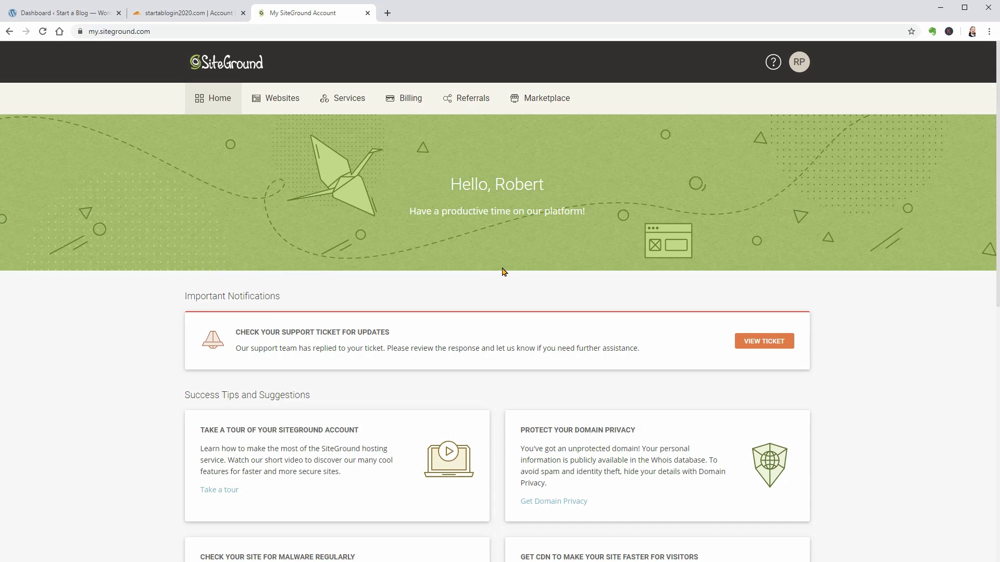
Open startablogin2020.com's nameserver settings in SiteGround and clear both old nameservers.
click(347, 102)
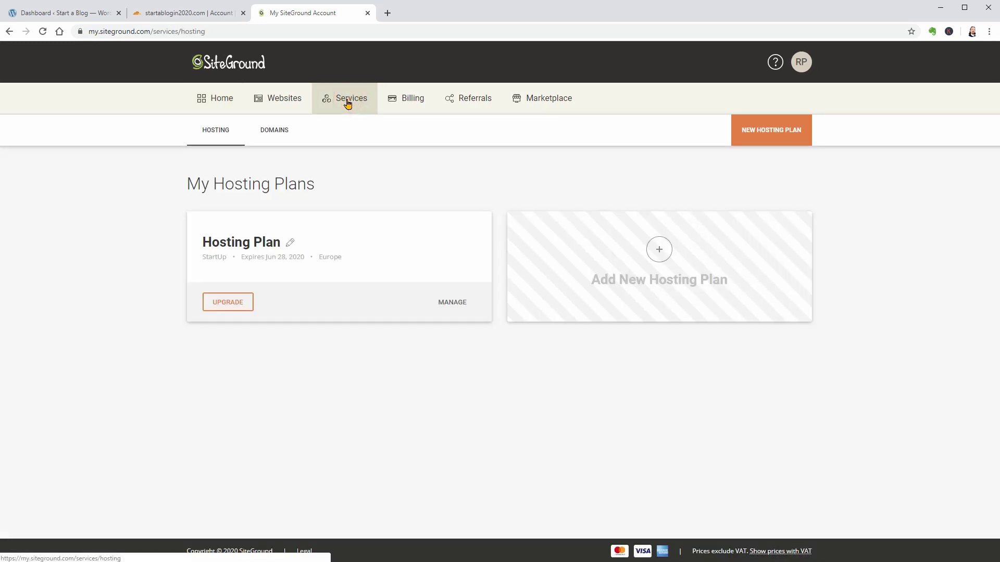
click(276, 132)
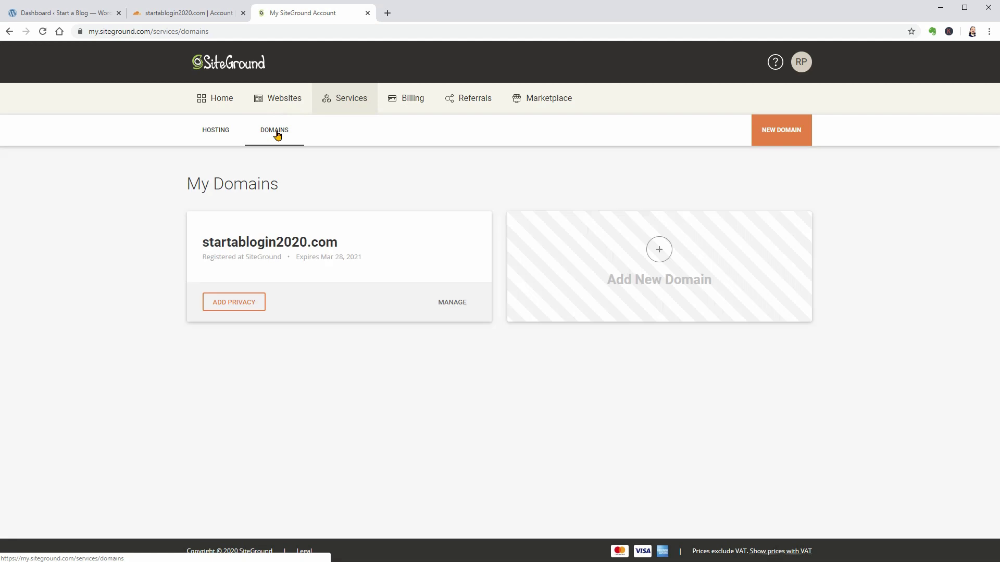
click(445, 307)
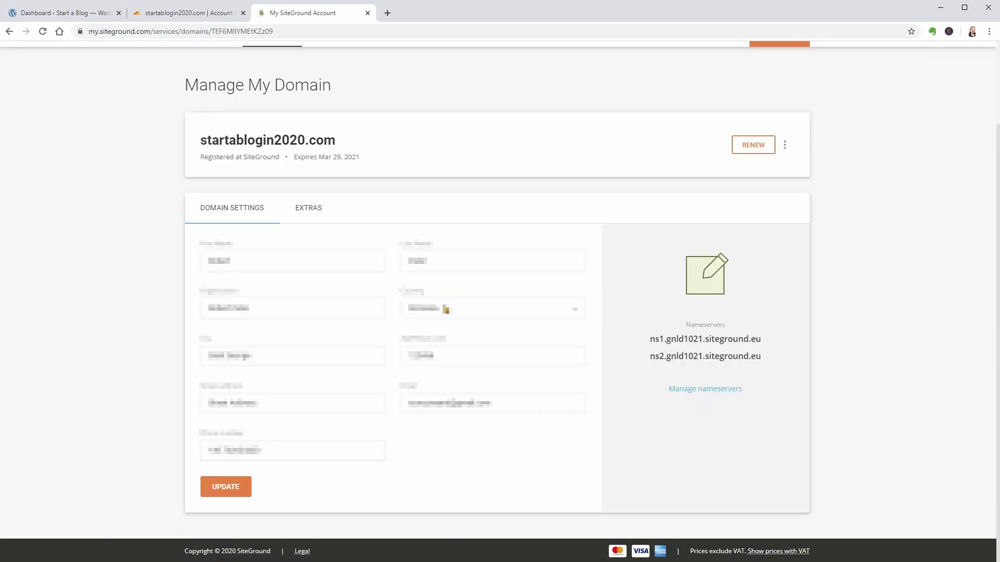
click(717, 394)
click(473, 308)
drag(470, 307, 368, 308)
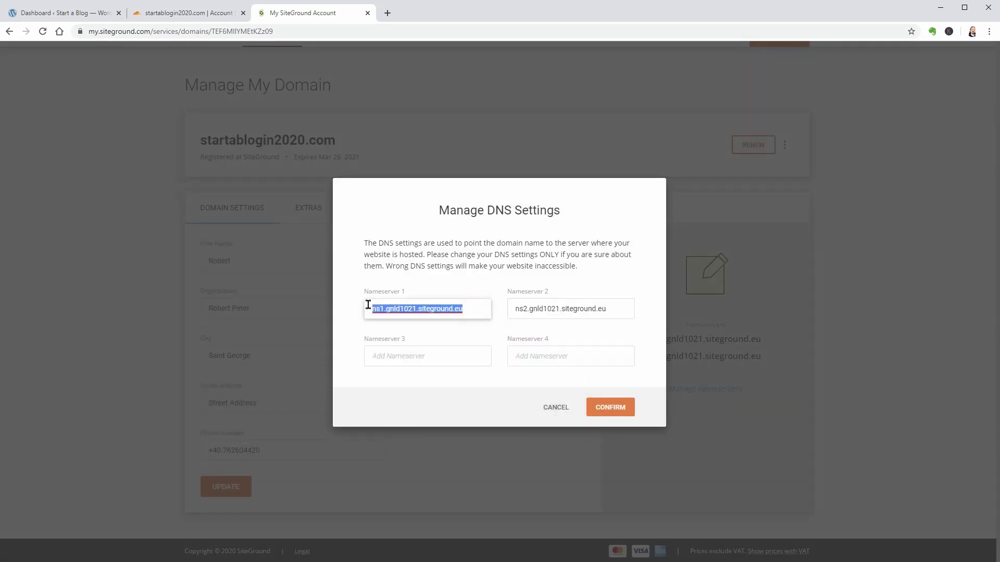
key(BackSpace)
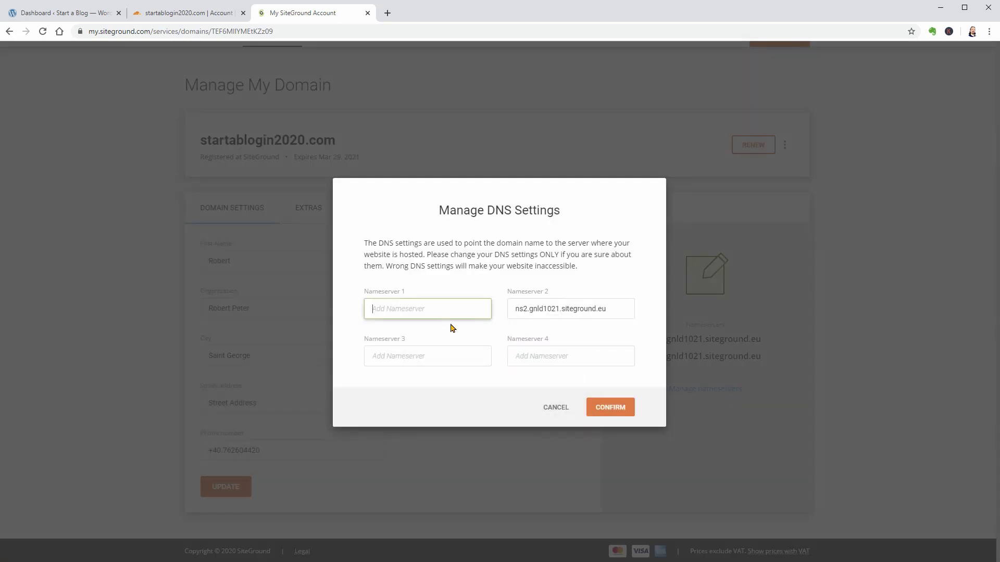
triple_click(607, 310)
key(BackSpace)
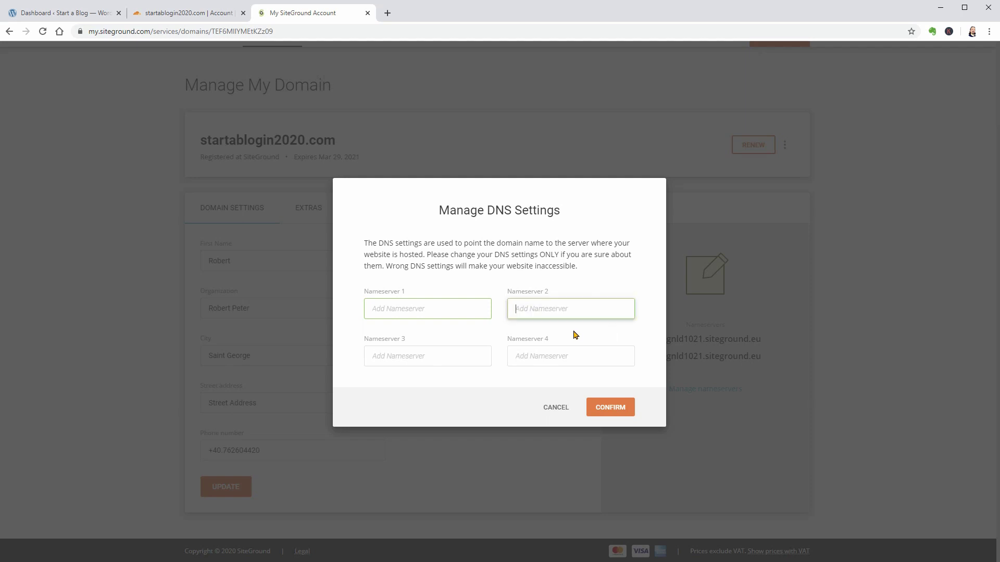
Paste autumn.ns.cloudflare.com and leo.ns.cloudflare.com as the nameservers and confirm.
click(195, 13)
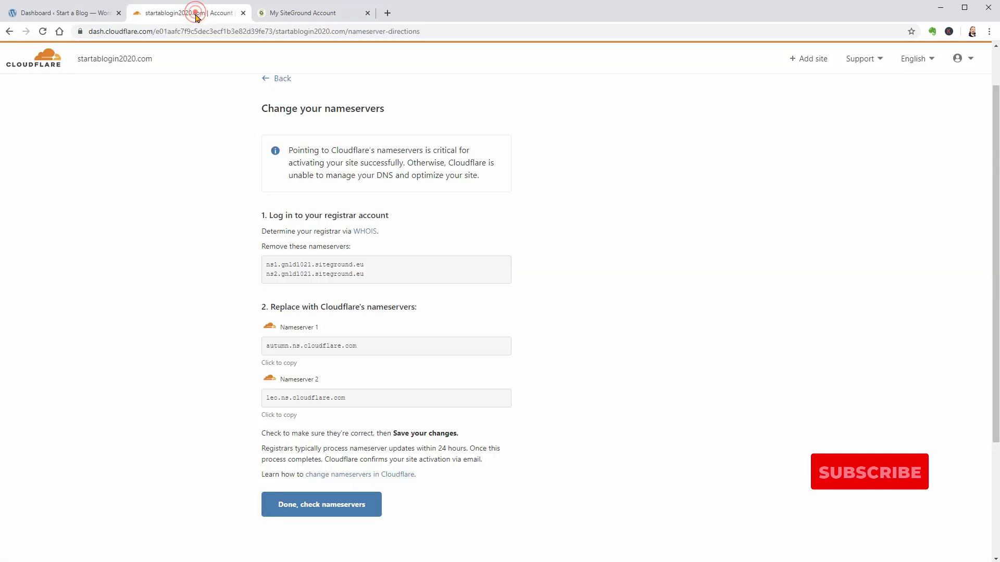
click(283, 358)
click(303, 17)
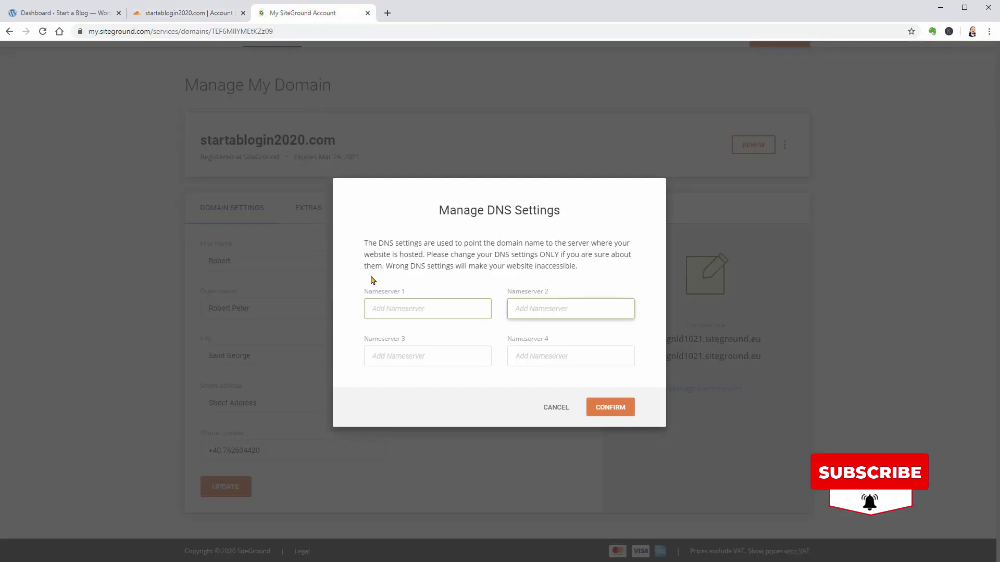
right_click(387, 306)
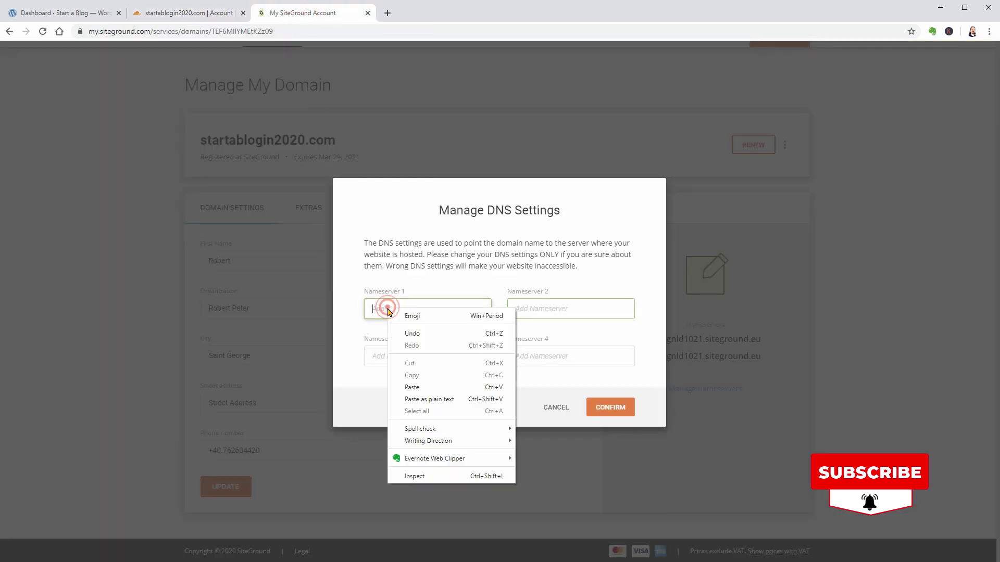
click(424, 387)
click(198, 15)
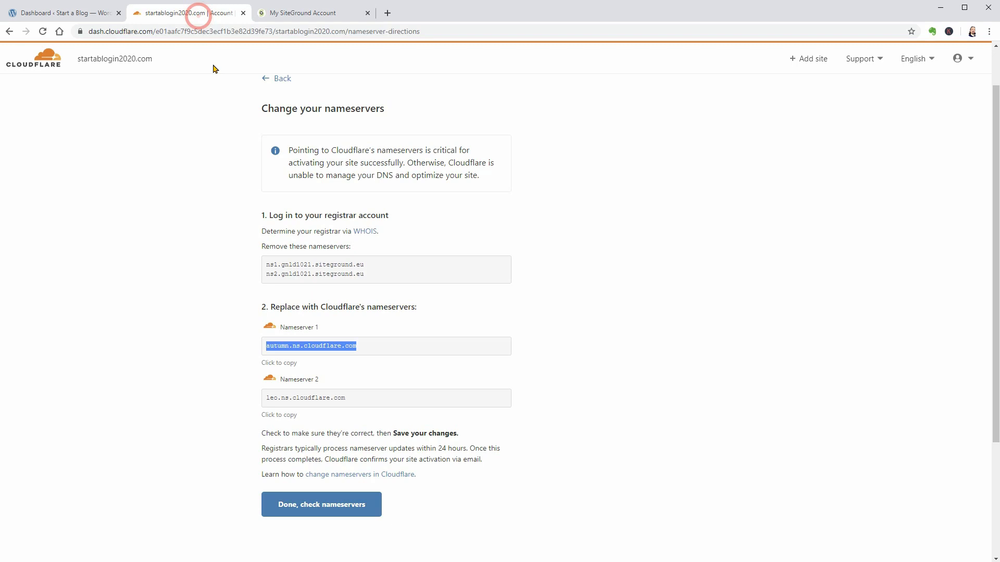
click(279, 412)
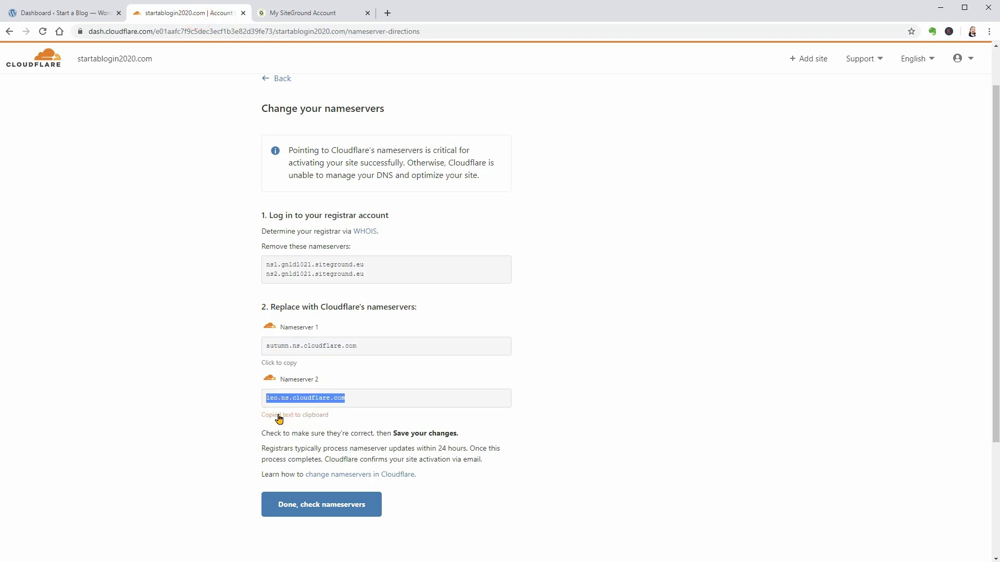
click(319, 12)
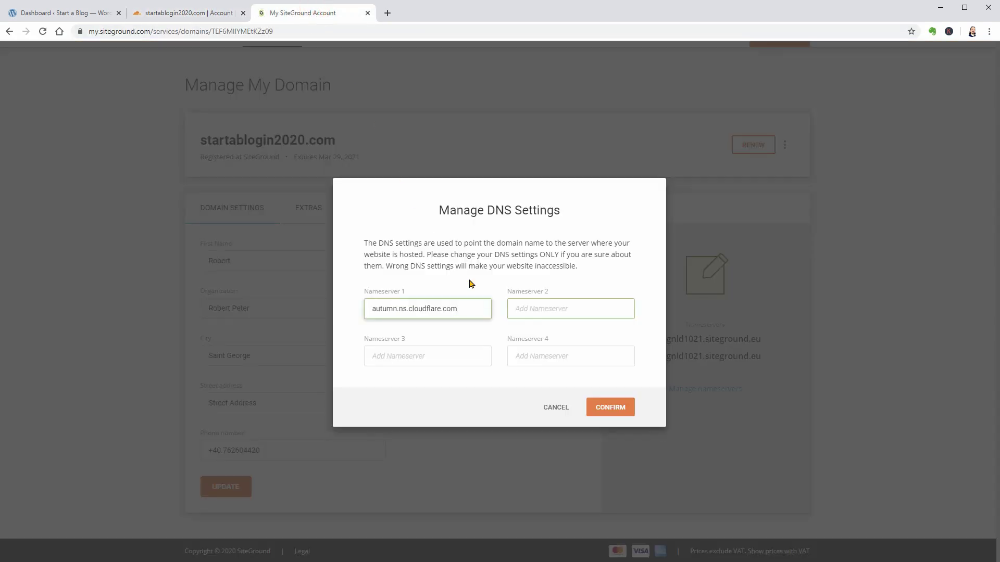
right_click(526, 308)
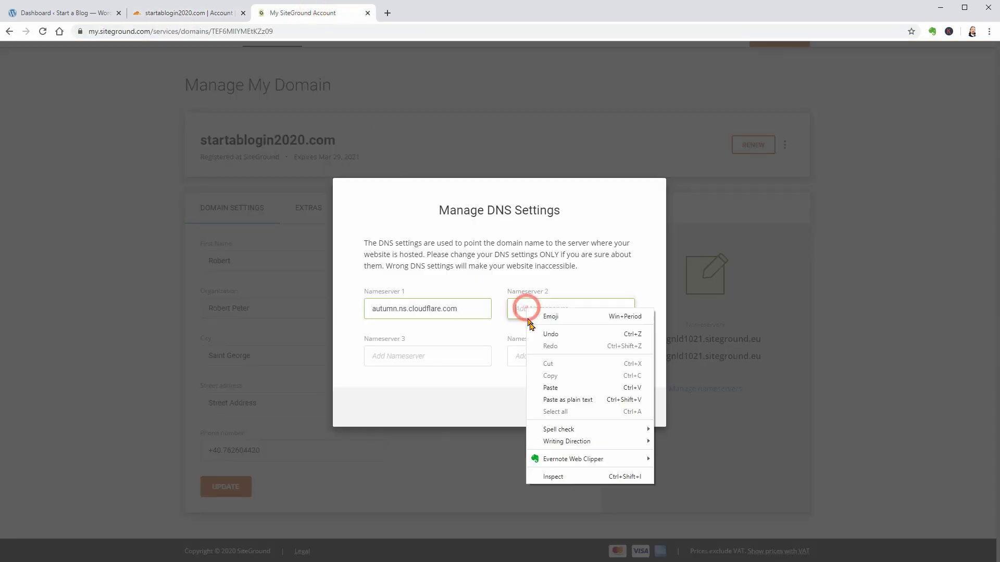
click(555, 390)
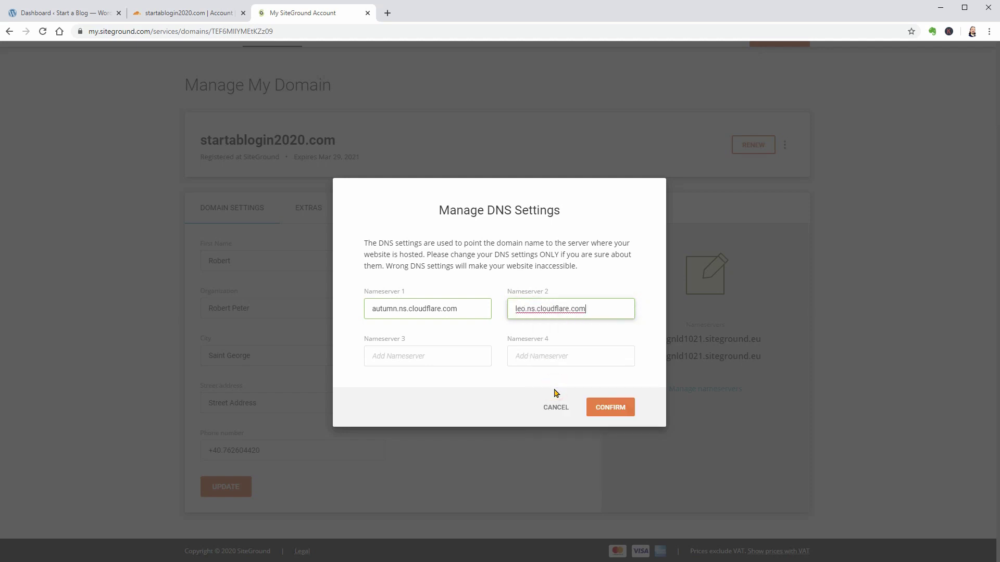
click(614, 411)
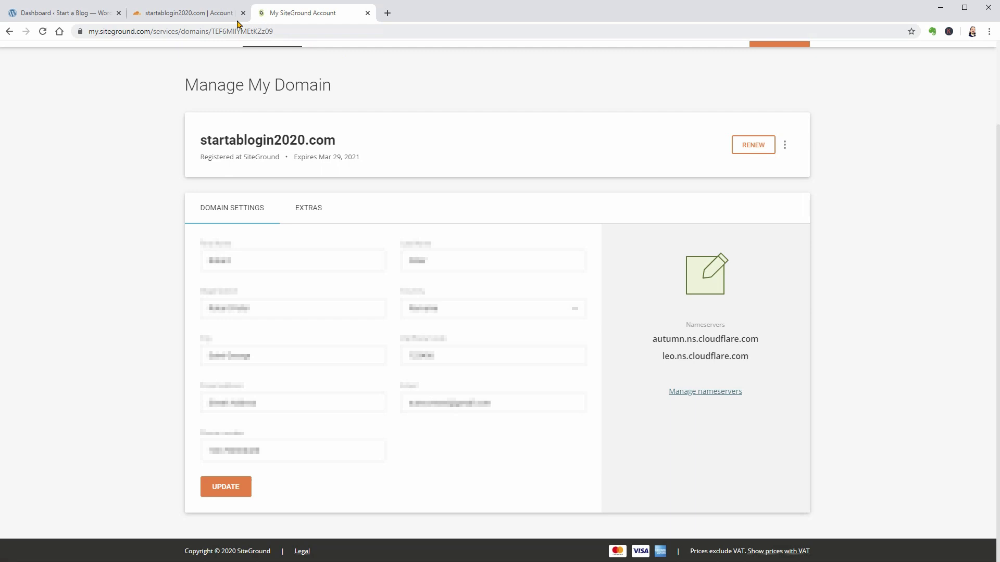
Back in Cloudflare, mark the nameserver change done with 'Done, check nameservers'.
click(211, 16)
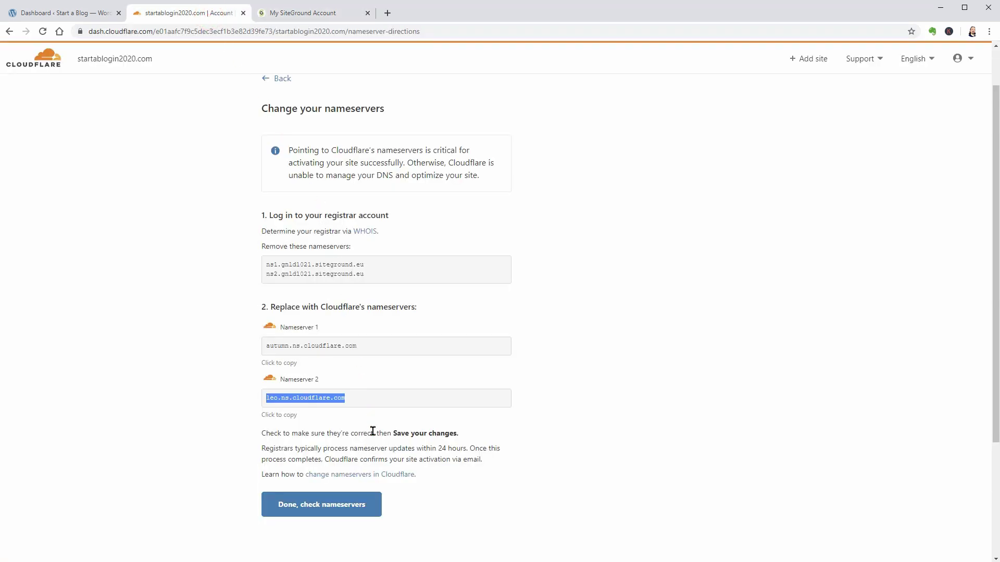
click(322, 512)
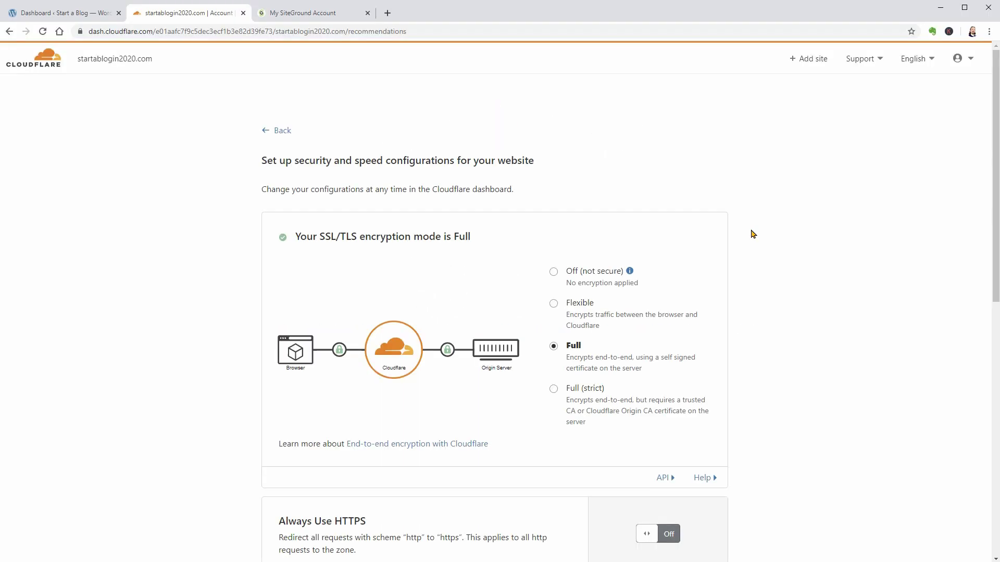
key(ctrl+plus)
key(ctrl+plus)
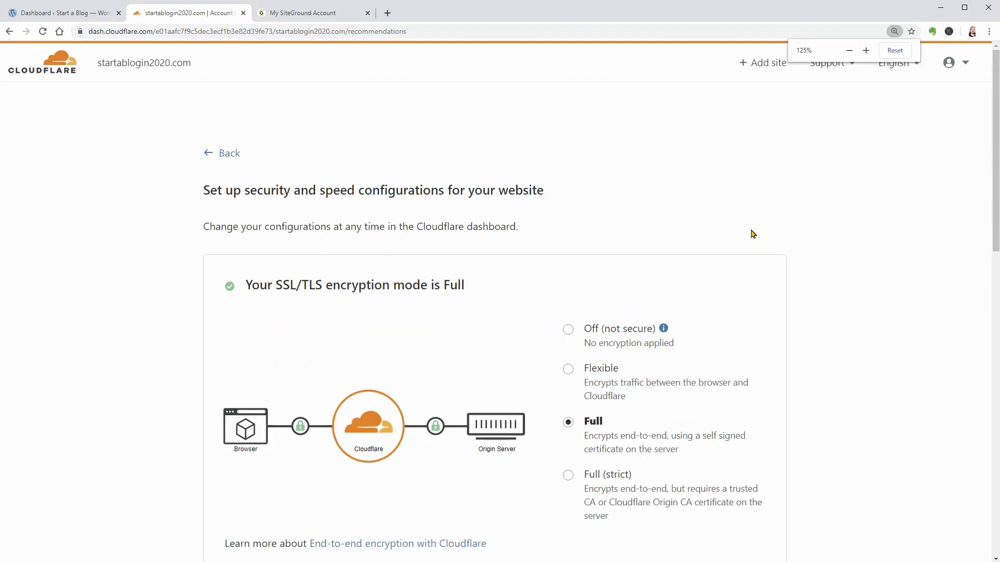
scroll(752, 235, down, 1)
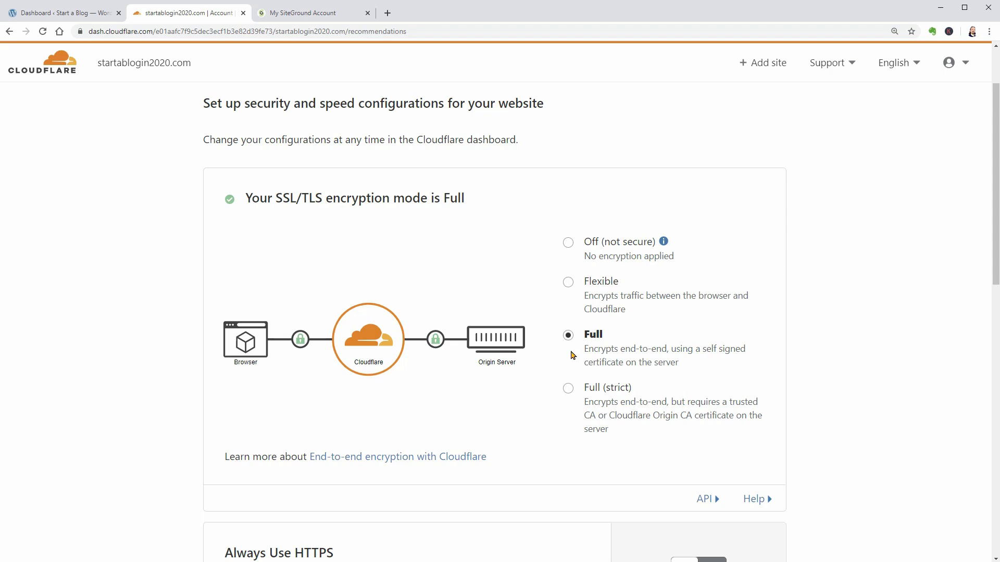
click(103, 20)
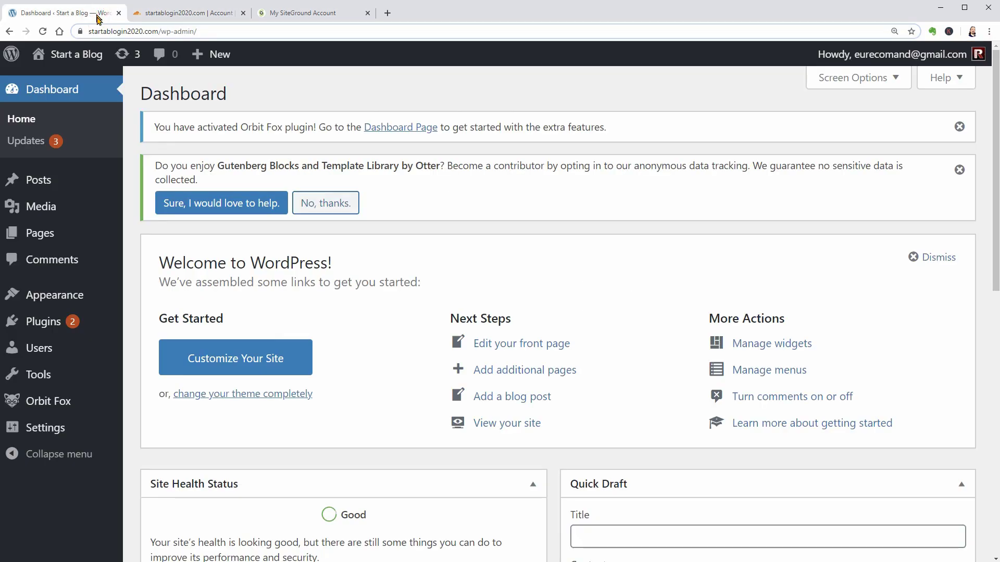
mouse_move(61, 428)
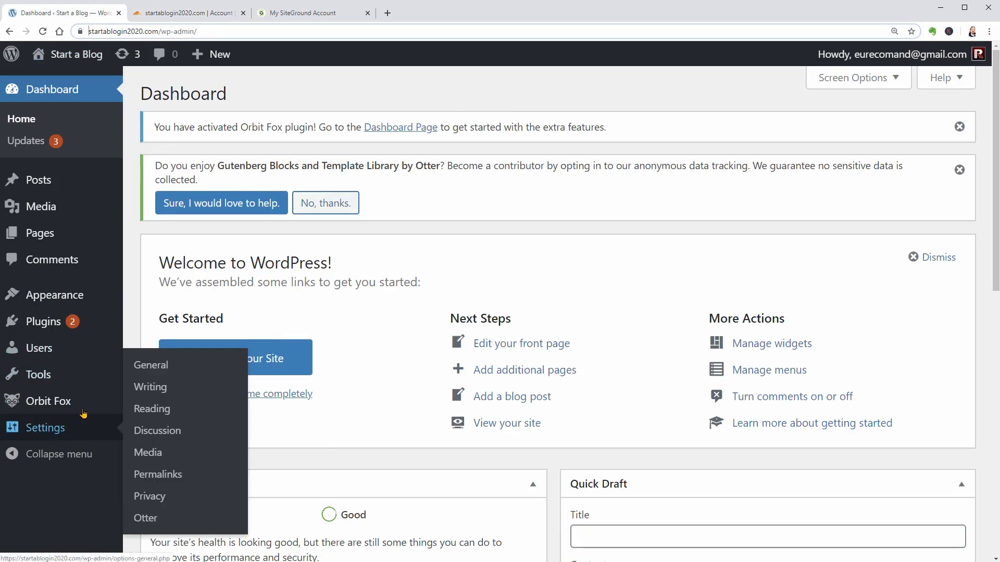
mouse_move(100, 423)
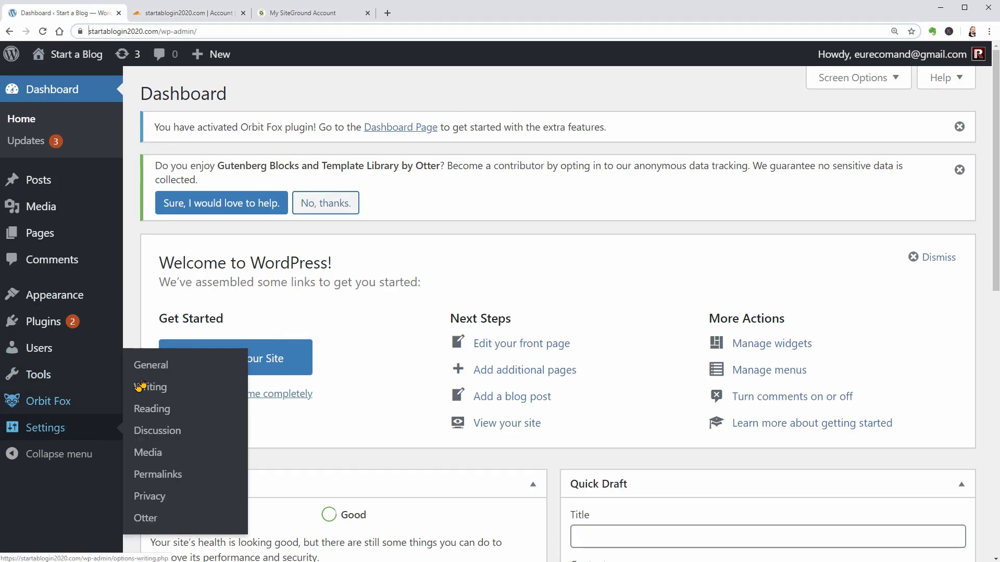
click(155, 366)
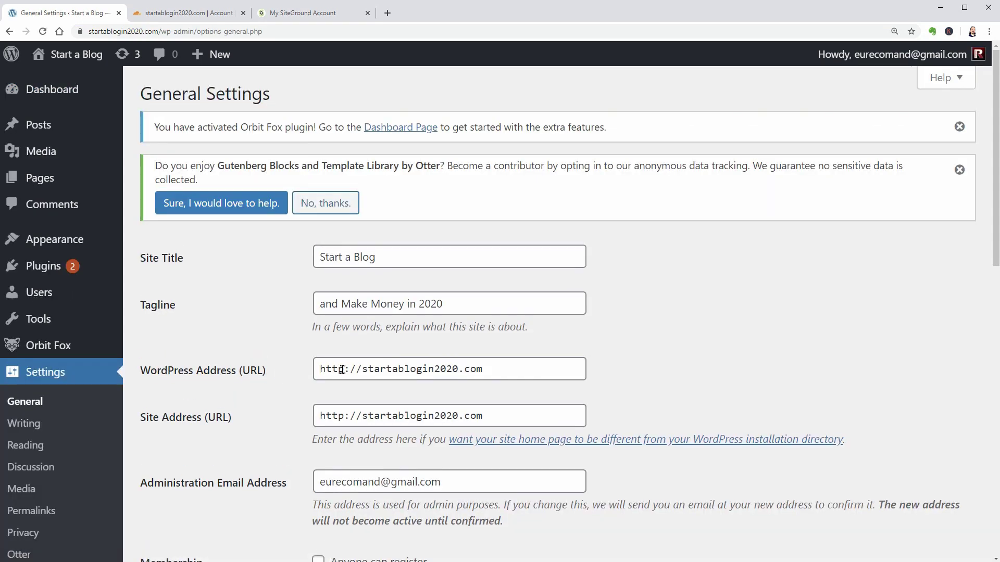
click(343, 368)
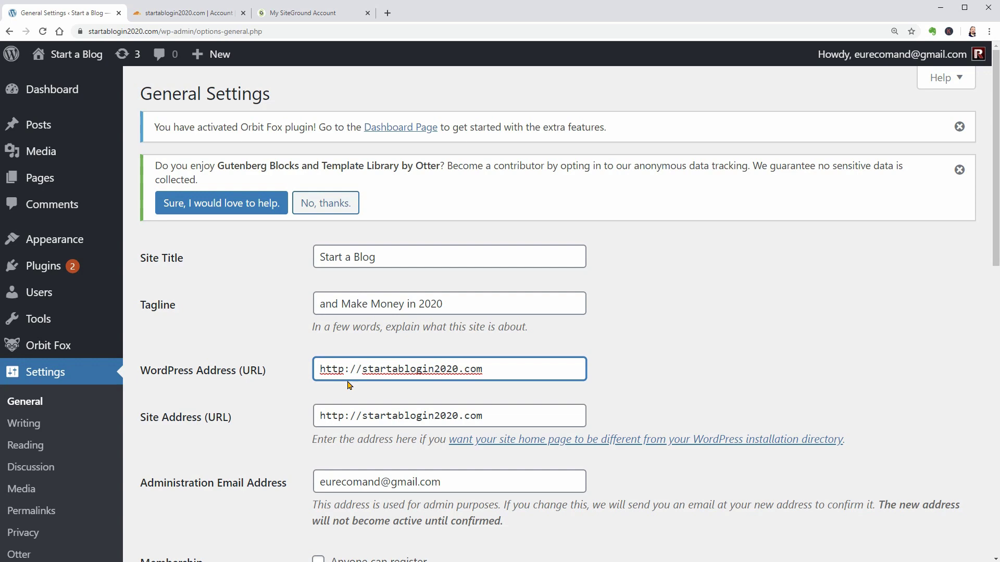
text(s)
click(343, 415)
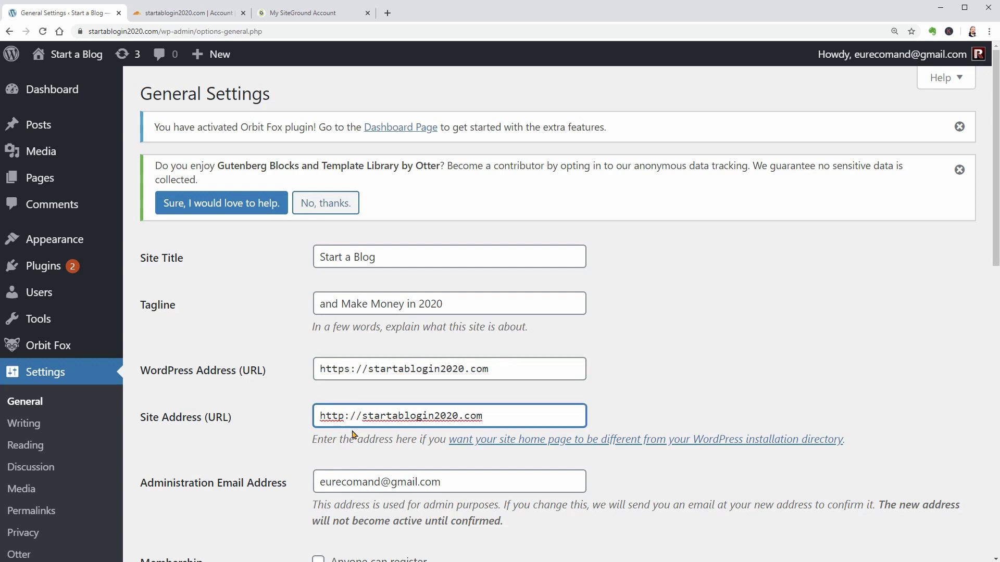
text(s)
scroll(352, 437, down, 1)
scroll(353, 437, down, 10)
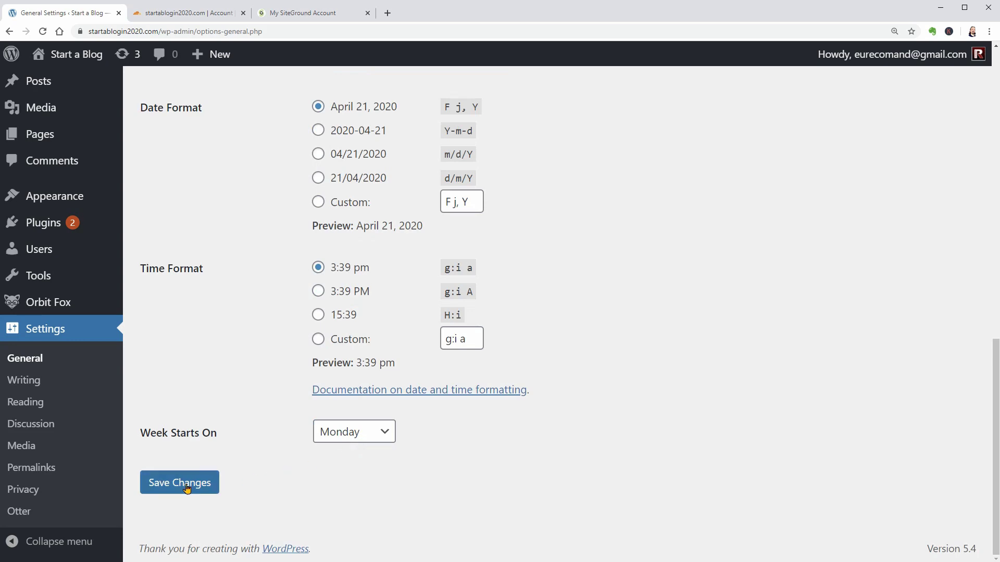
click(188, 481)
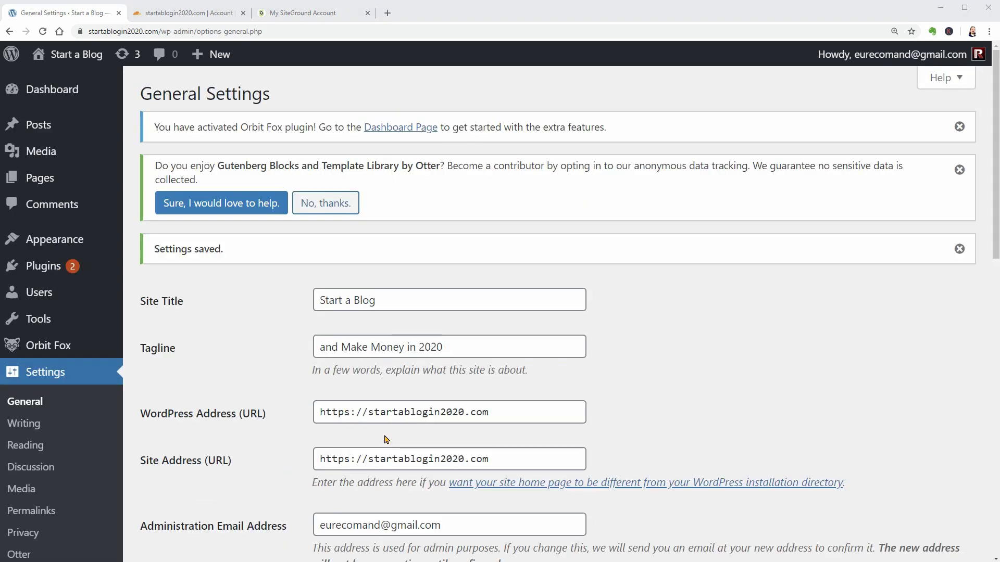
click(194, 13)
Turn on Always Use HTTPS and Auto Minify for JavaScript, CSS and HTML.
scroll(474, 431, down, 4)
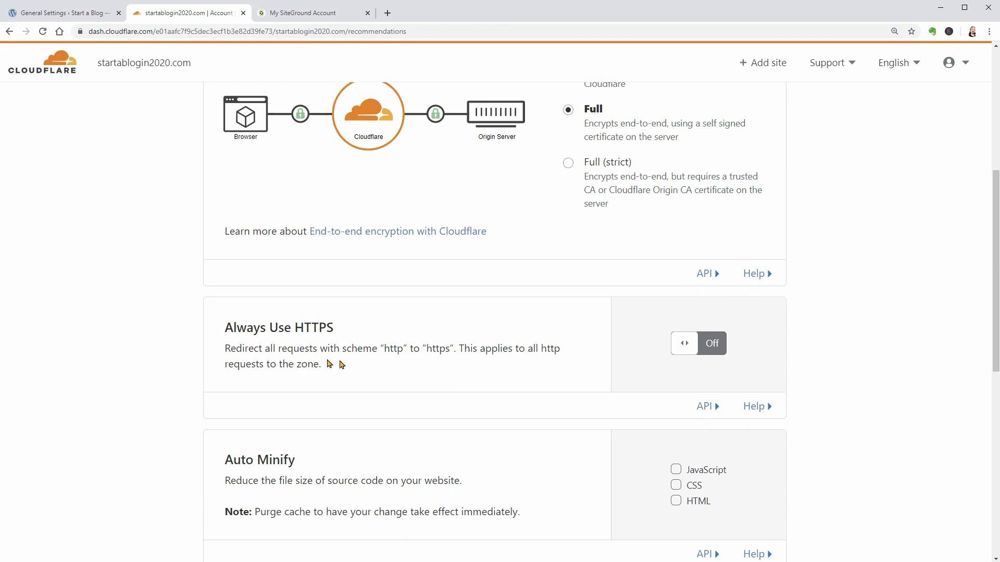
click(688, 352)
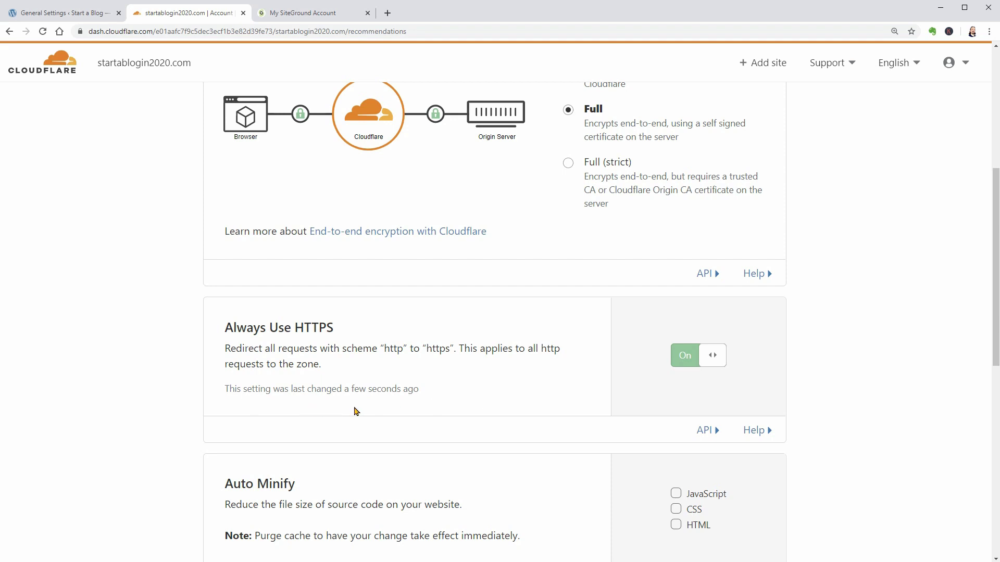
scroll(354, 412, down, 2)
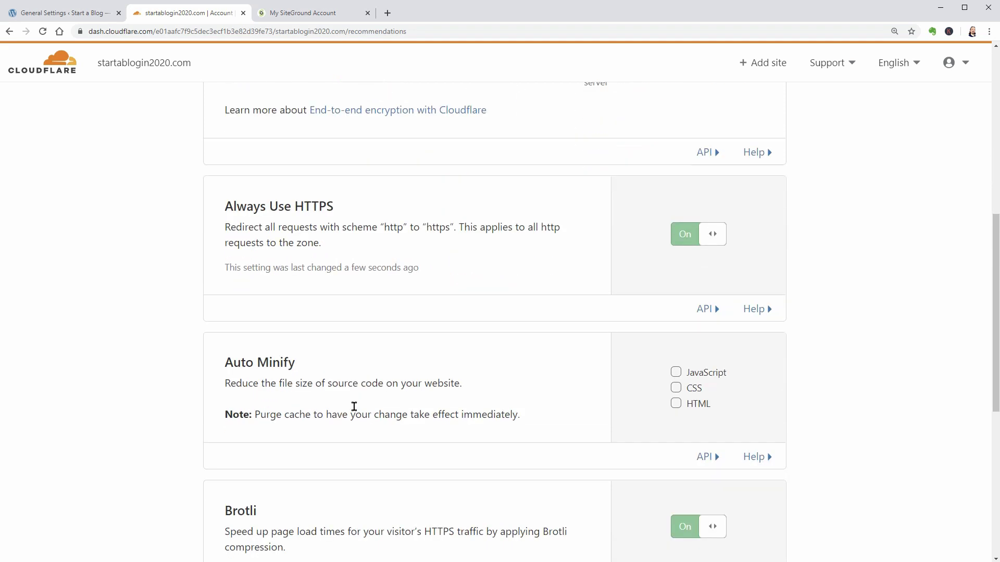
scroll(354, 406, down, 1)
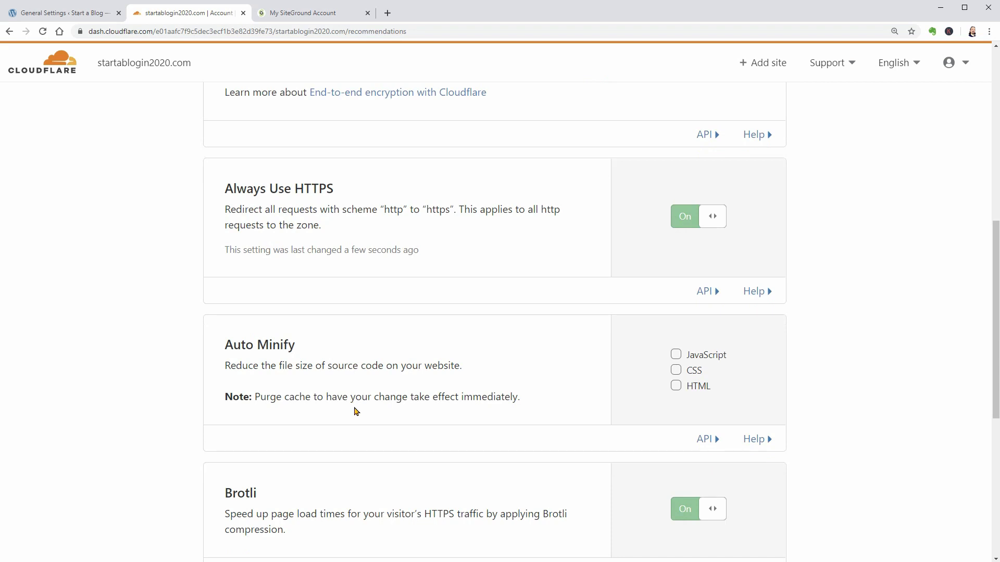
click(676, 367)
click(677, 367)
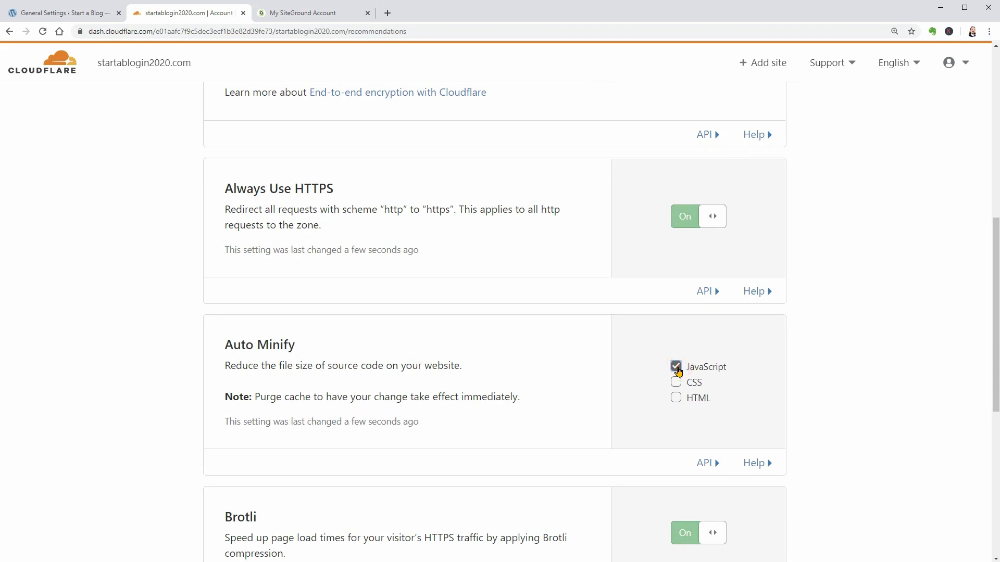
click(676, 382)
click(676, 398)
scroll(432, 425, down, 4)
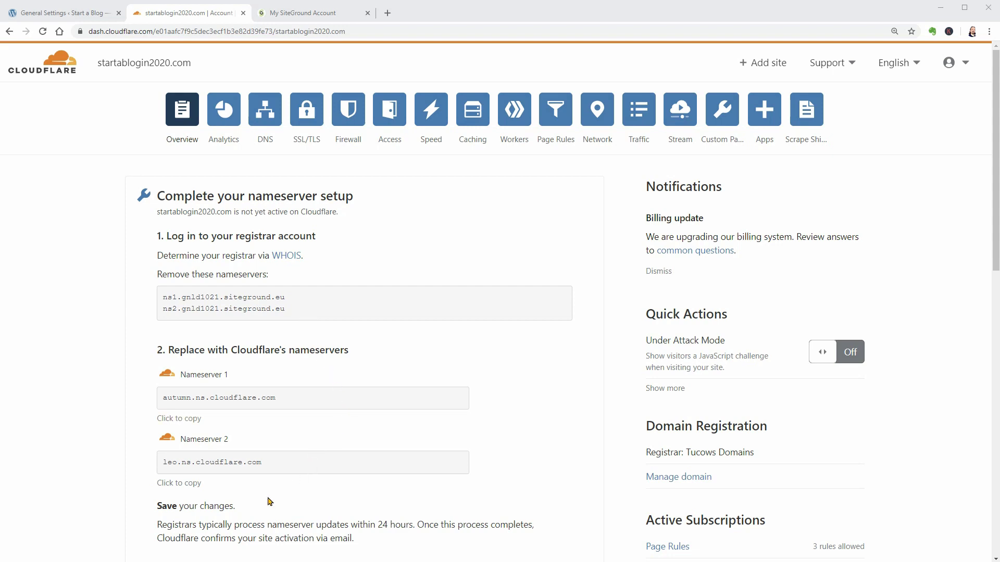
Re-check the nameservers and highlight the 'Great news!' protection confirmation heading.
scroll(269, 501, down, 1)
scroll(268, 501, down, 2)
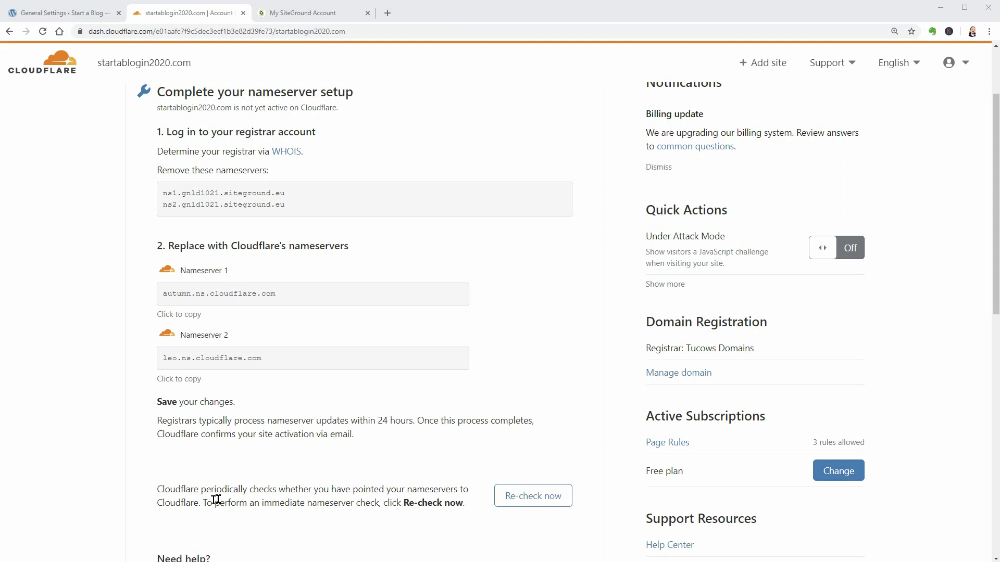
click(526, 504)
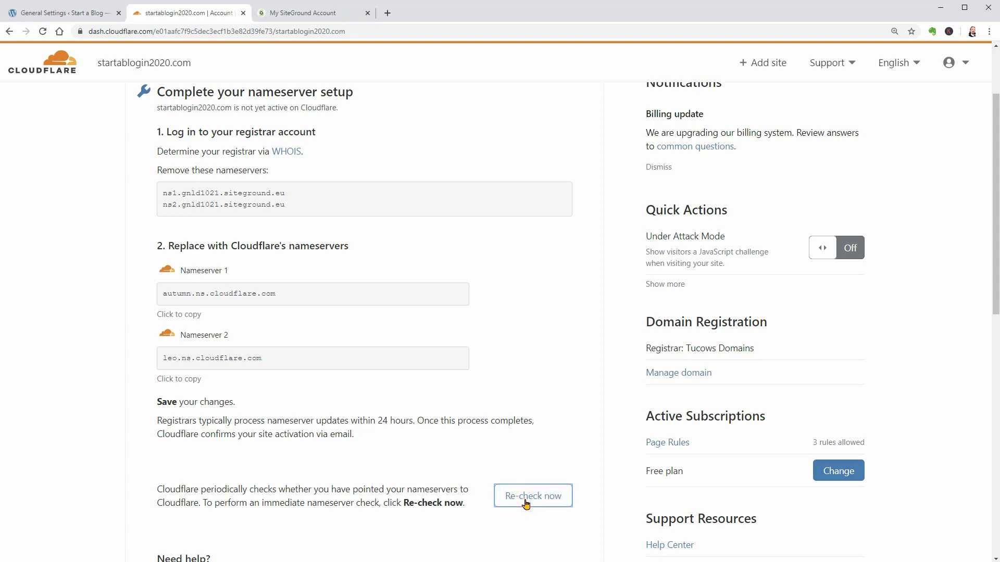
scroll(525, 502, down, 1)
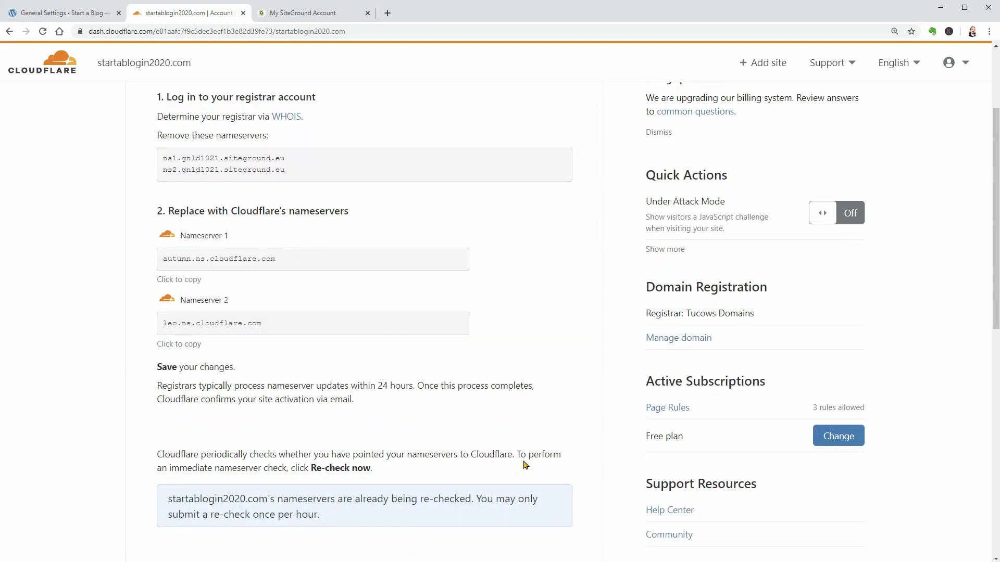
scroll(525, 465, down, 1)
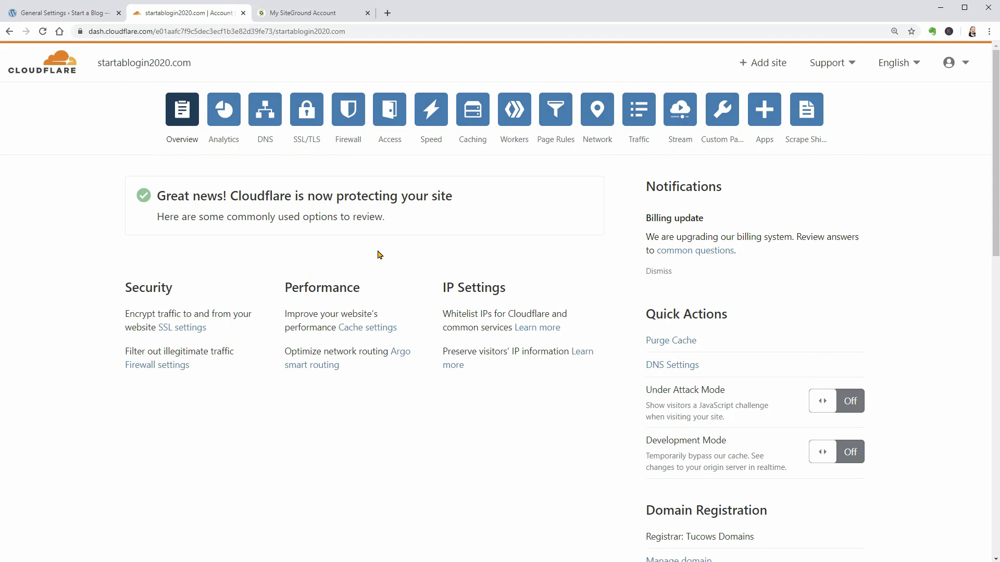
drag(157, 196, 406, 223)
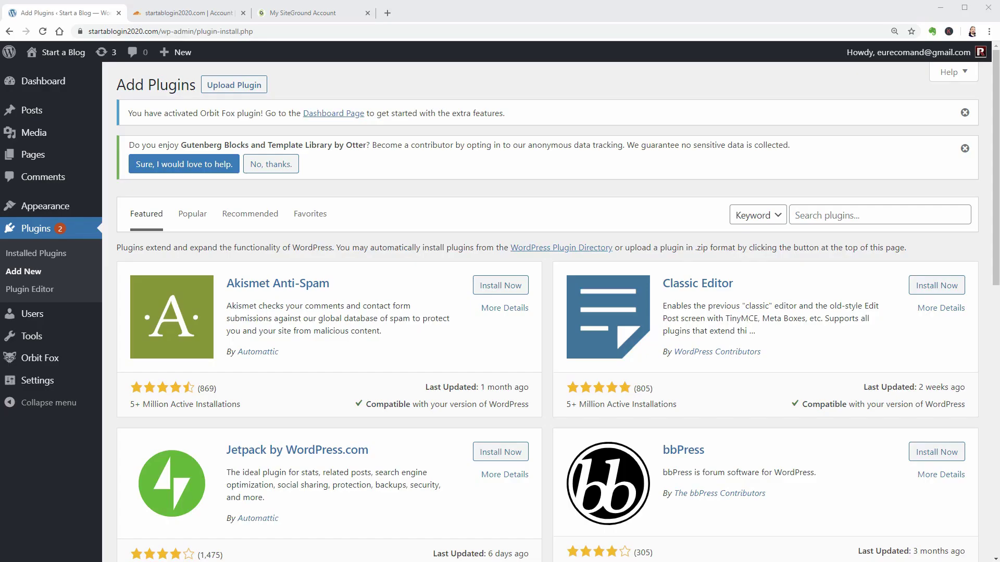
Search the WordPress plugin directory for 'cloudflare'.
click(811, 214)
text(cloudflare)
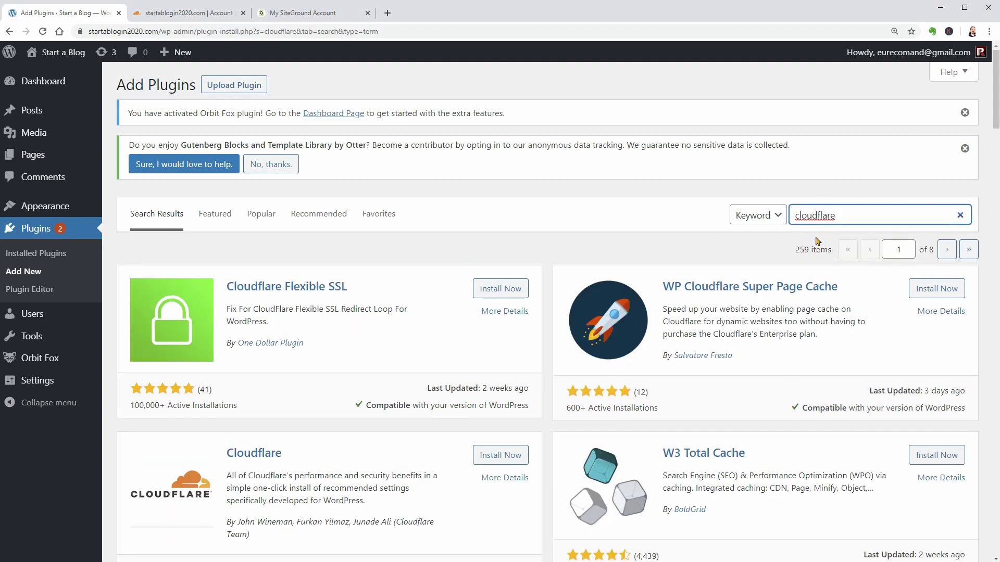
scroll(433, 461, down, 2)
scroll(432, 460, down, 2)
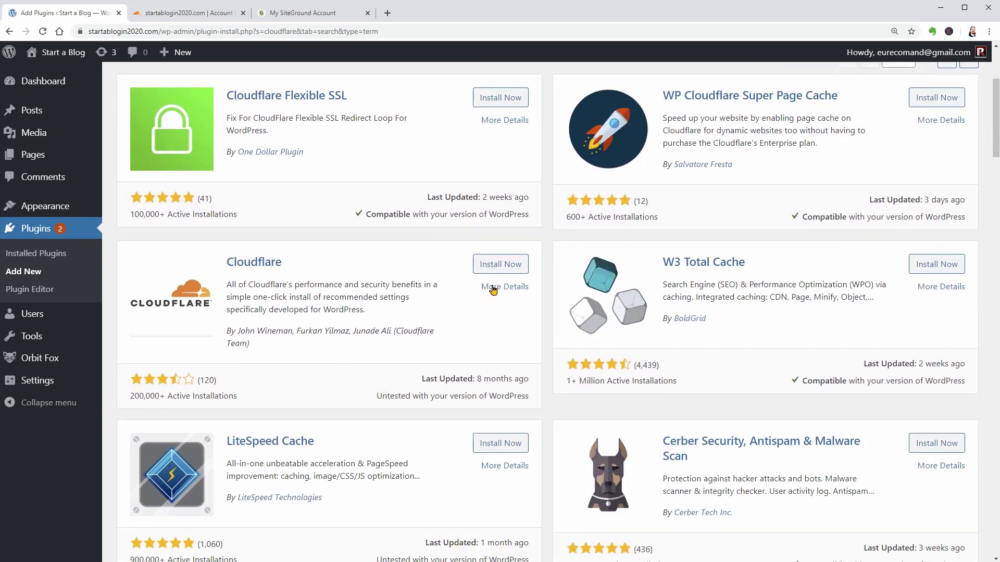
Install and activate the Cloudflare plugin, then go to its Settings > Cloudflare page.
click(503, 273)
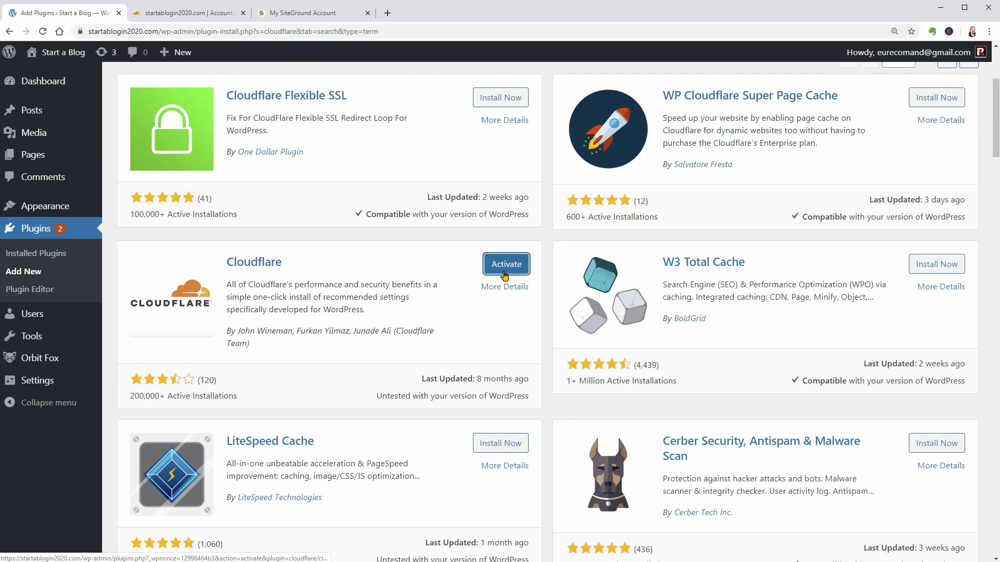
click(504, 275)
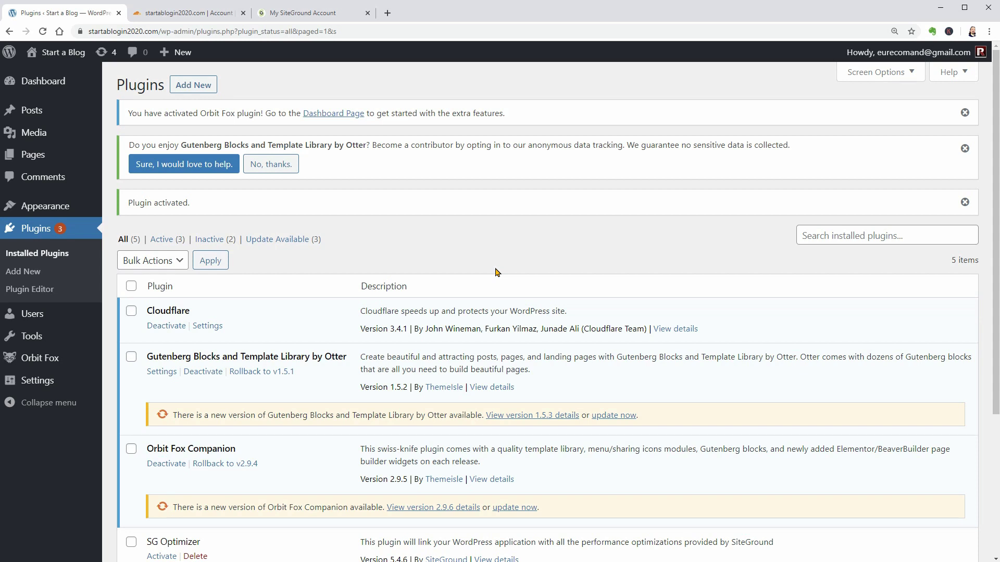
mouse_move(73, 391)
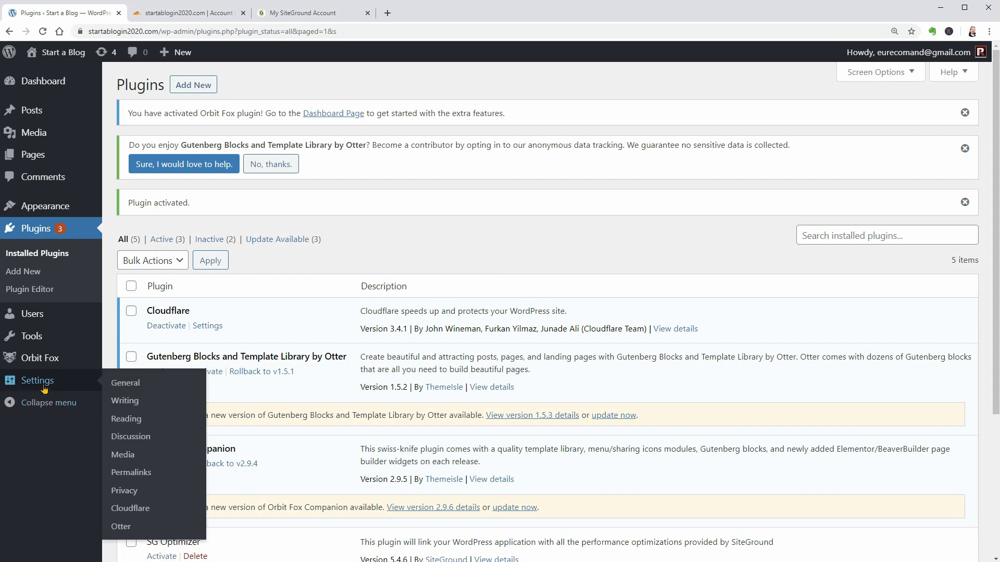
click(130, 508)
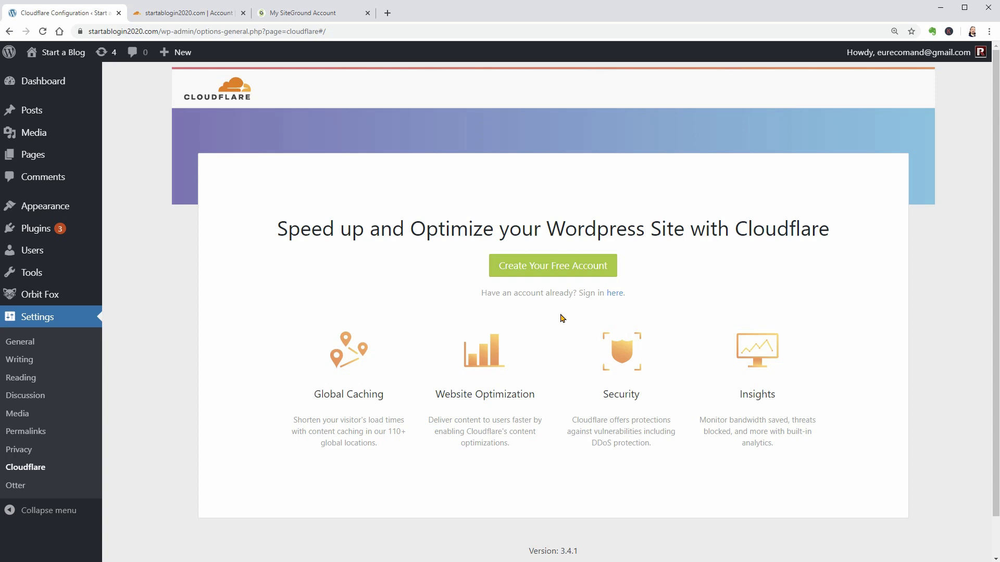
Choose 'Sign in here' and fill in the Cloudflare account e-mail in the API credentials form.
click(610, 293)
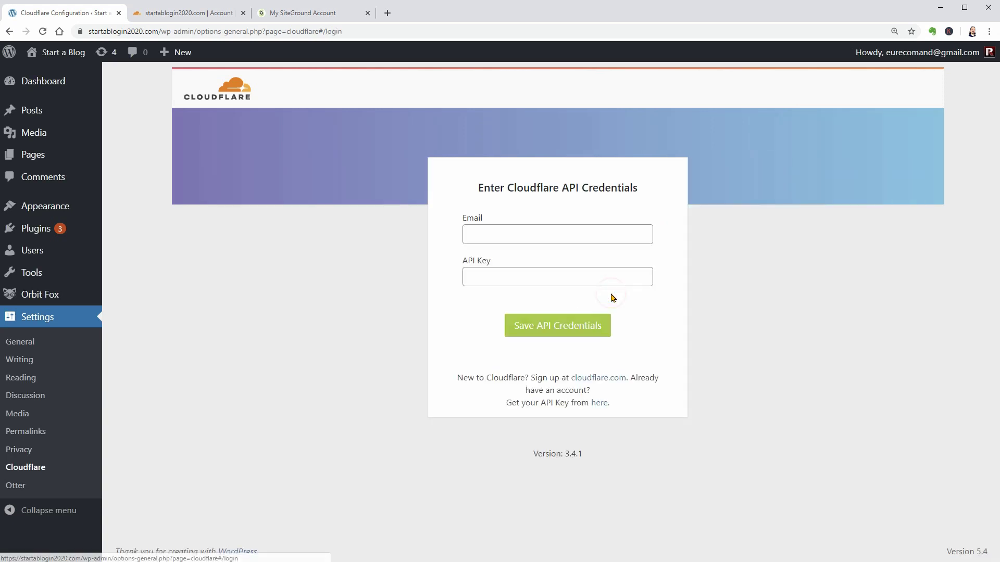
click(505, 230)
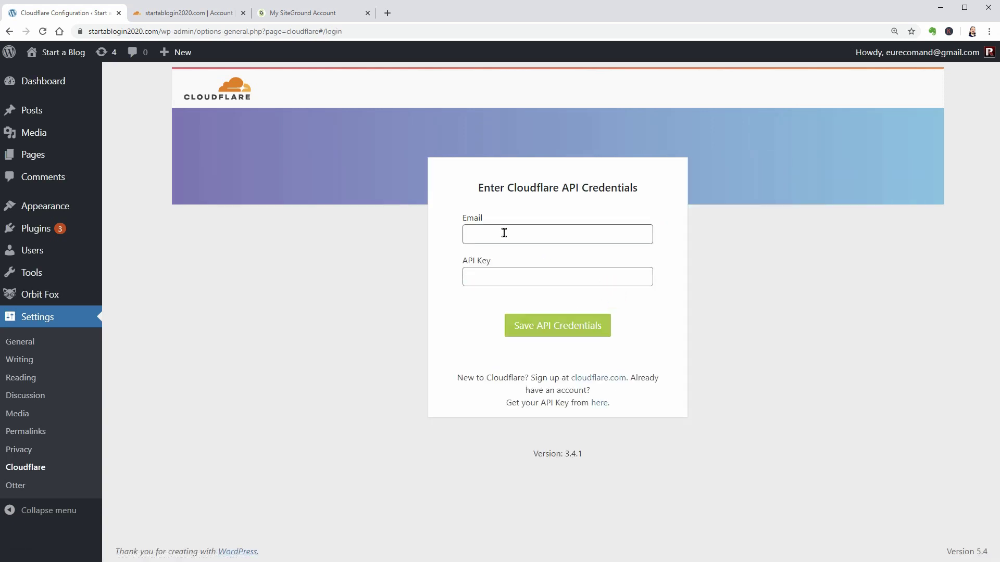
click(504, 232)
click(503, 277)
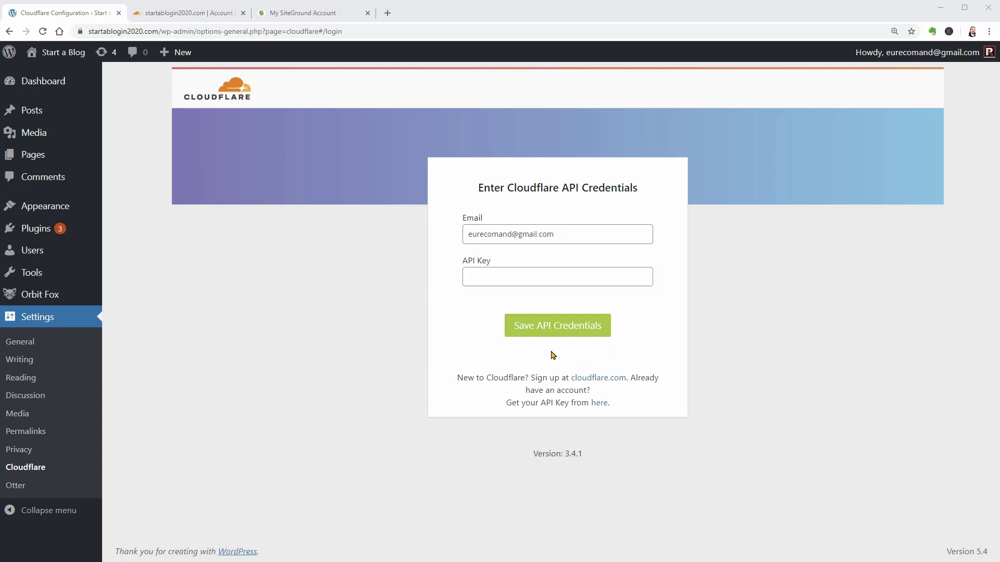
In the Cloudflare dashboard, go to the account profile's API Tokens section.
click(217, 15)
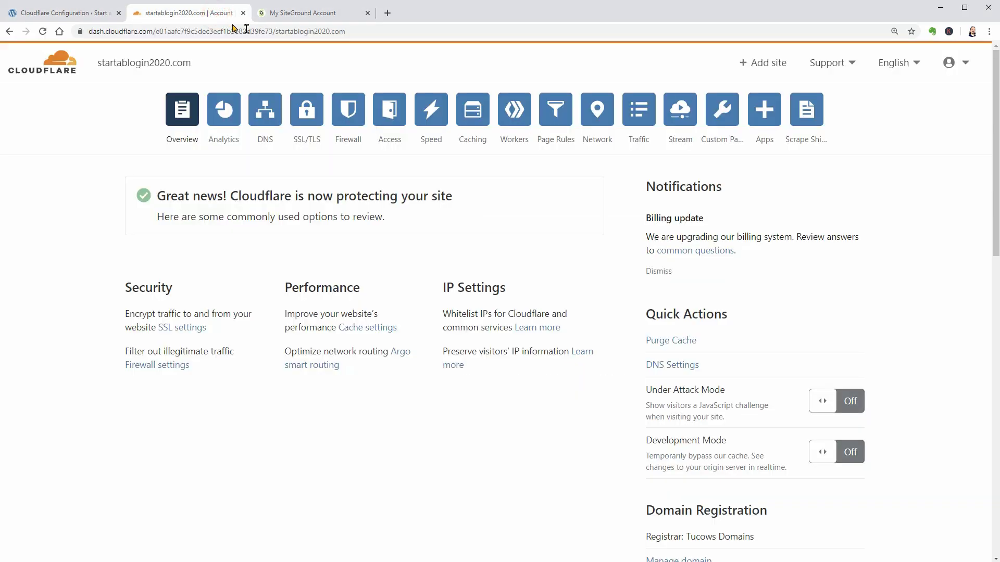
click(966, 64)
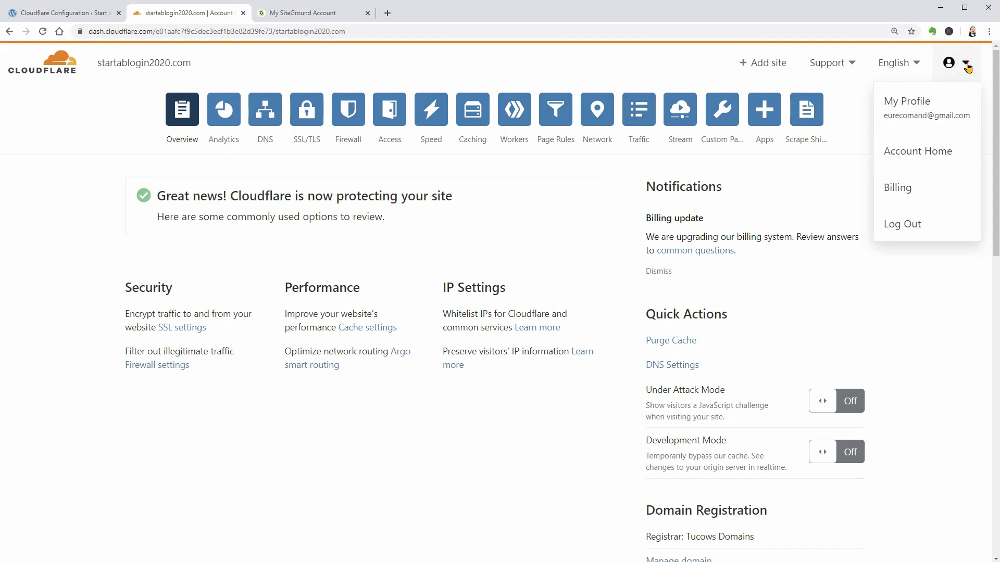
click(920, 103)
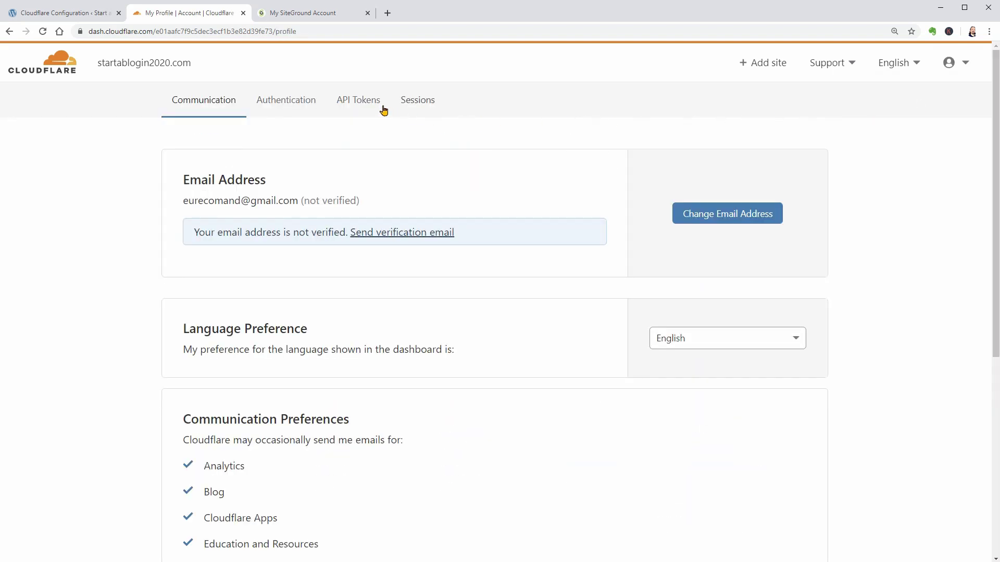
click(363, 104)
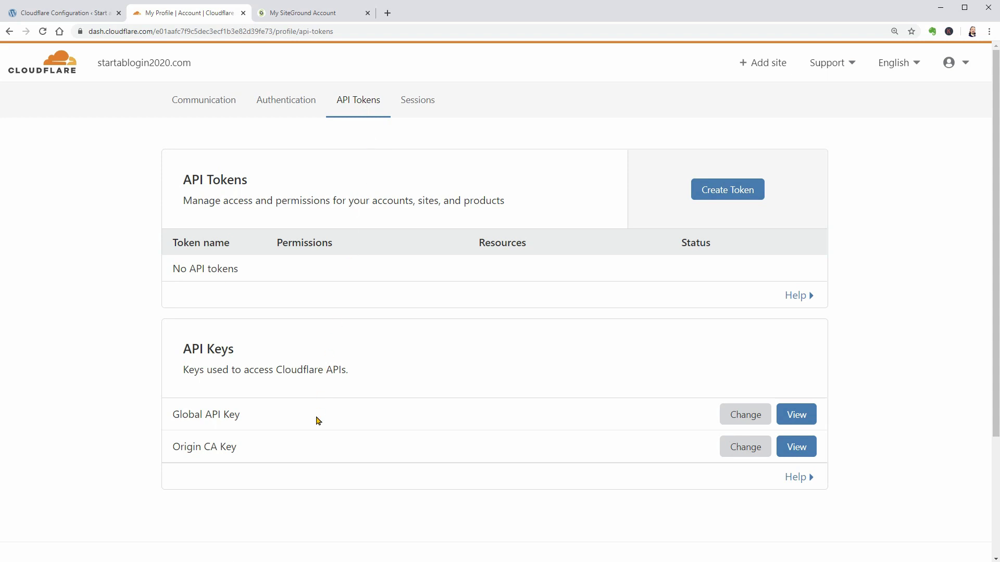
Verify with the account password and reCAPTCHA, then reveal and copy the Global API Key.
click(793, 418)
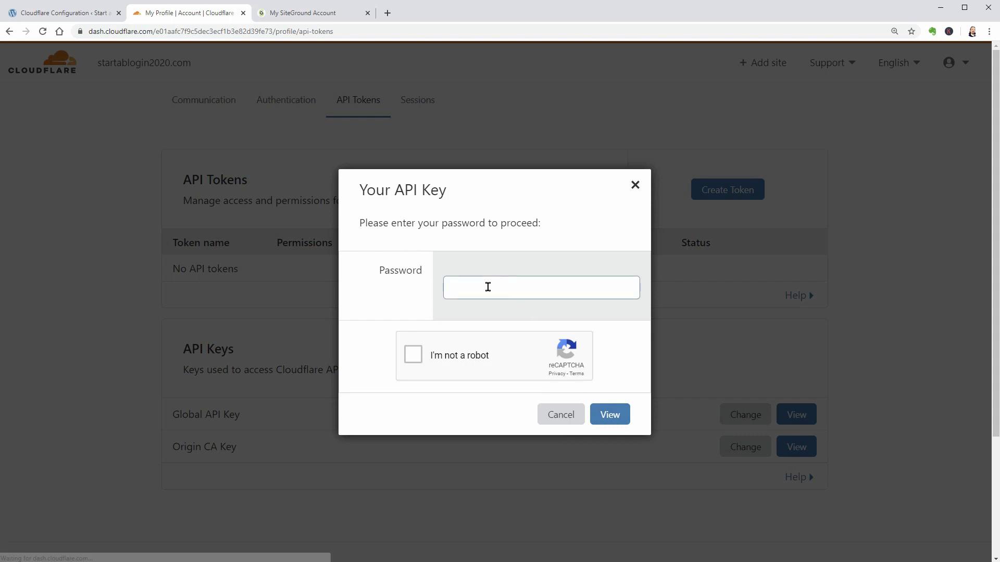
click(487, 286)
key(ctrl+v)
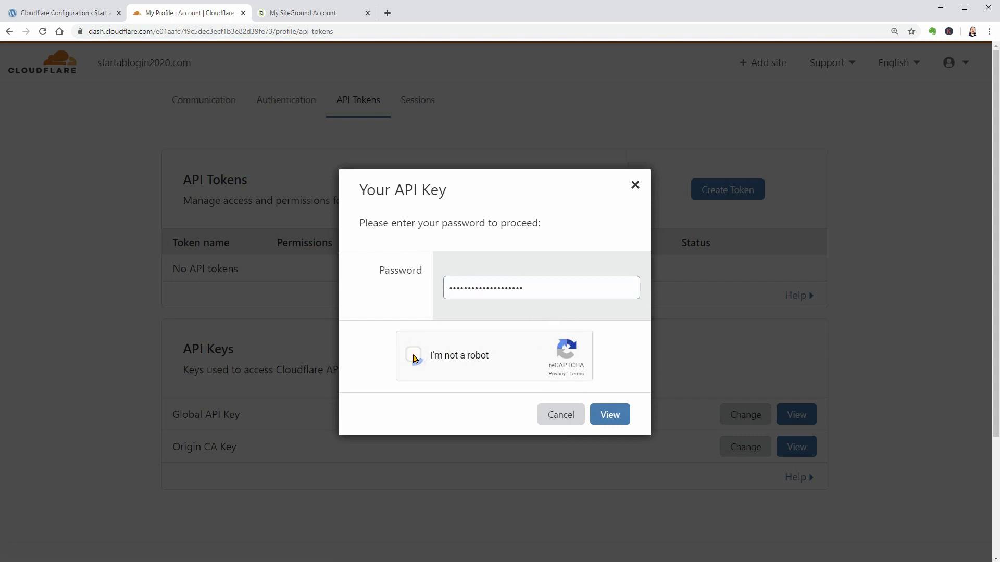
click(413, 355)
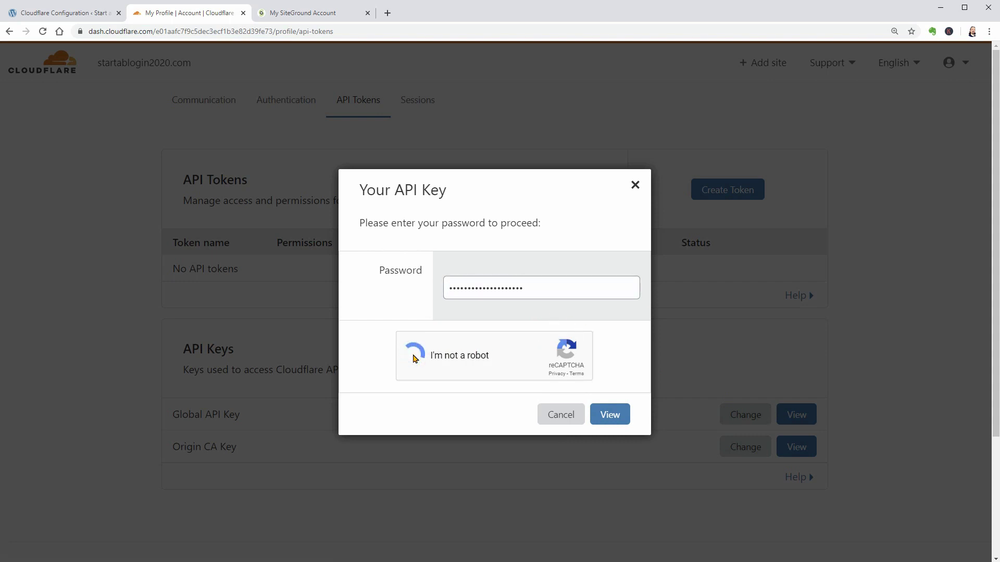
click(621, 416)
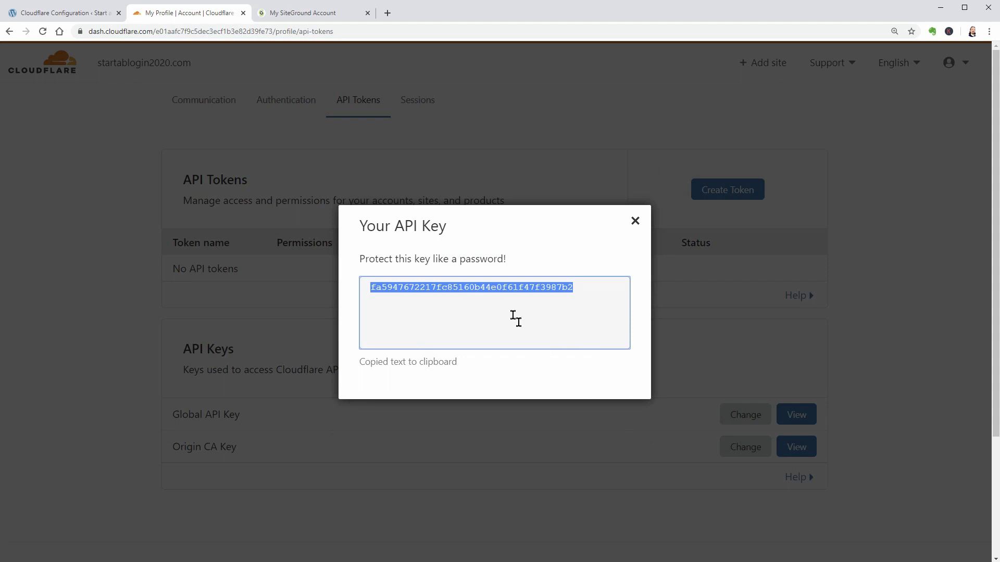
right_click(491, 290)
click(517, 301)
Paste the Global API Key into the plugin's API Key field and save the credentials.
click(78, 15)
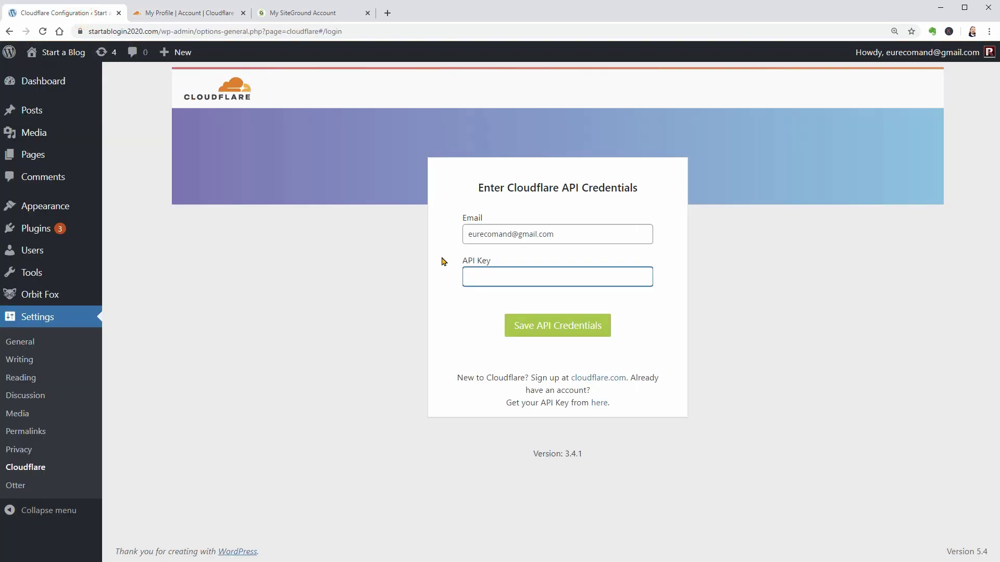
right_click(478, 276)
click(517, 356)
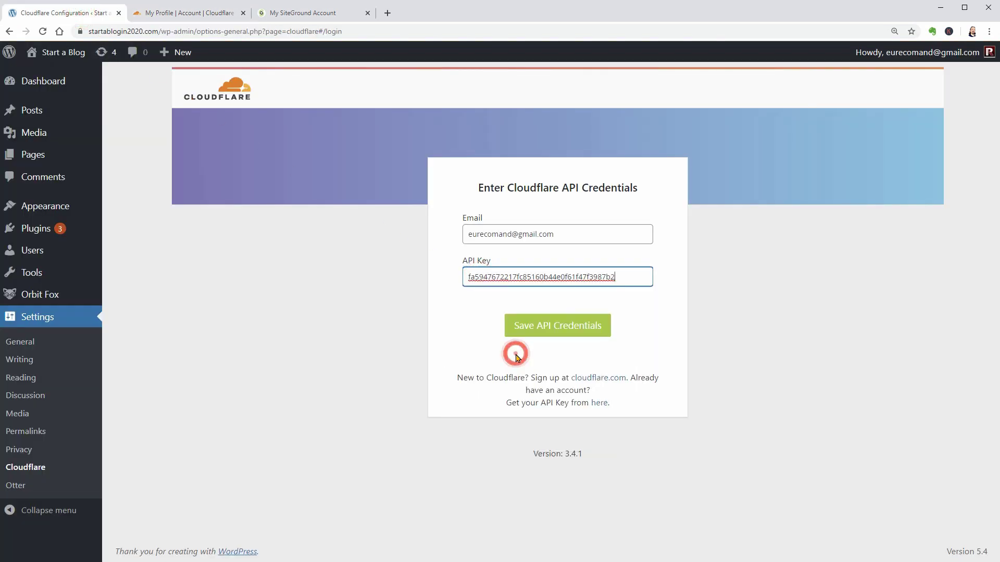
click(538, 340)
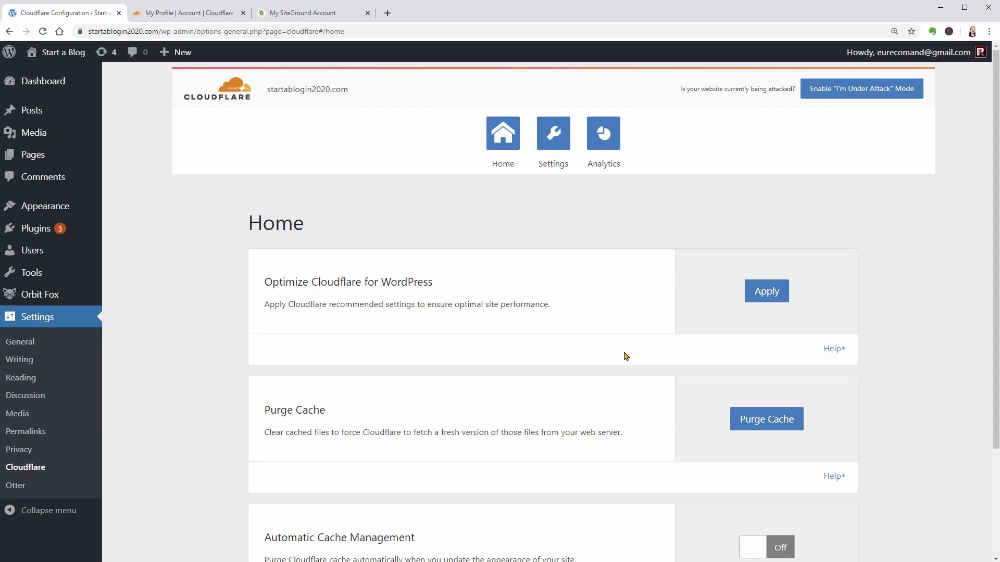
Apply the recommended Optimize Cloudflare for WordPress settings.
drag(265, 282, 438, 287)
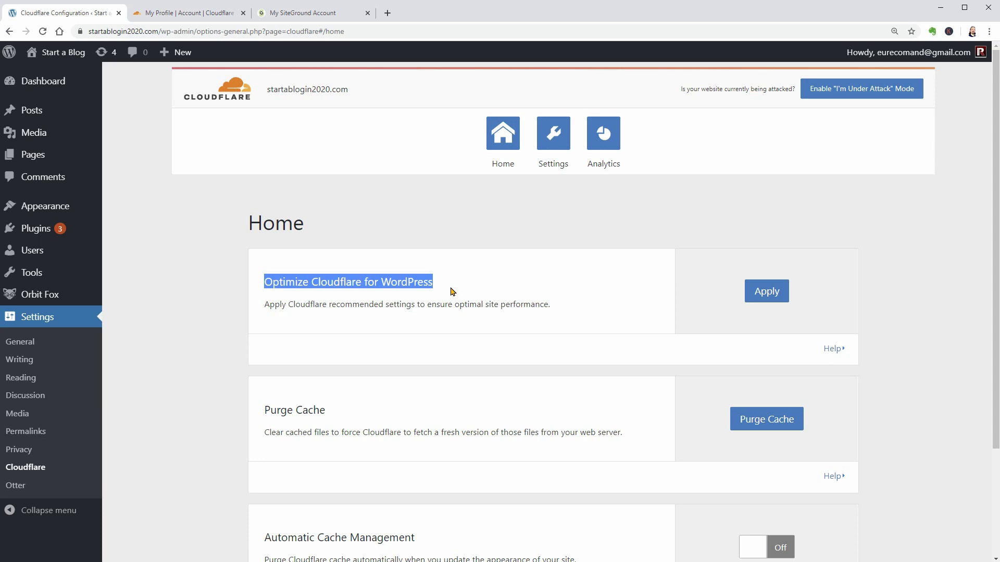
click(451, 290)
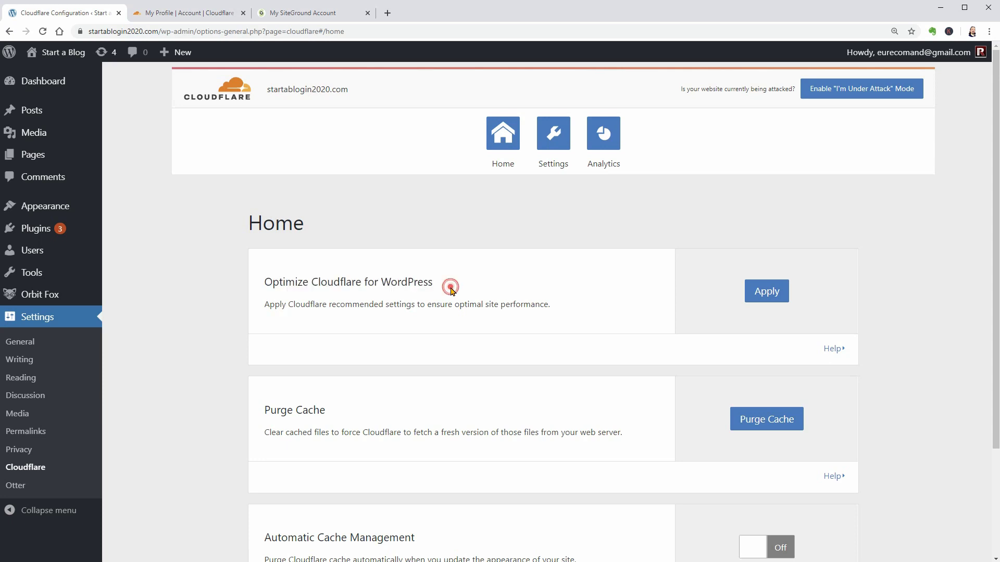
click(757, 304)
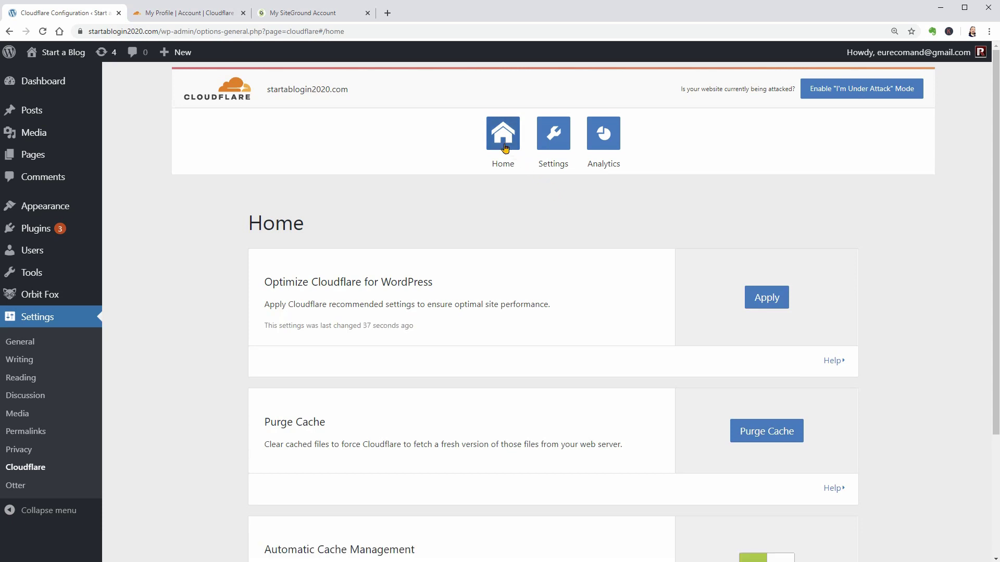
On the plugin's Settings page, change the Security Level dropdown from Medium to High.
click(549, 141)
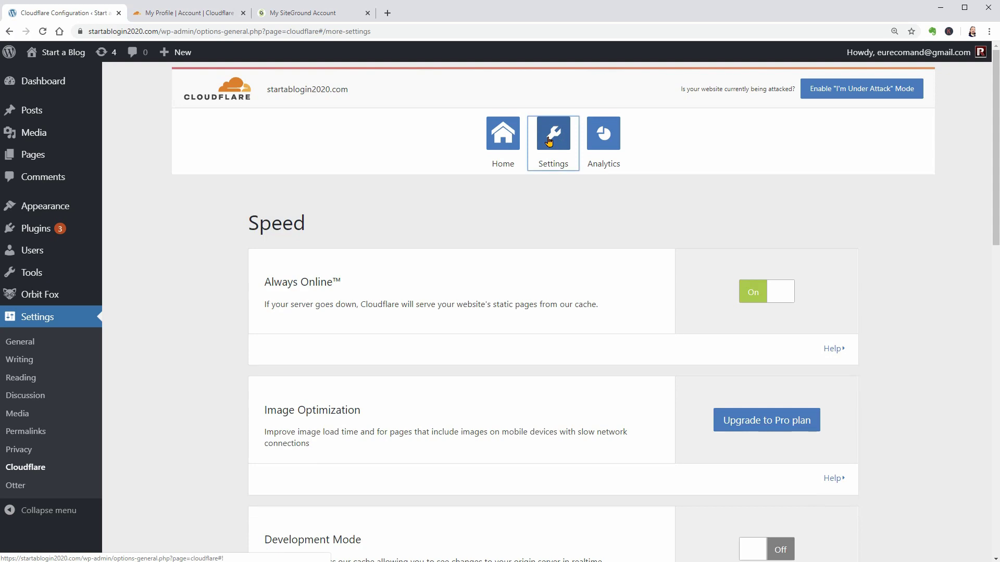
scroll(604, 300, down, 2)
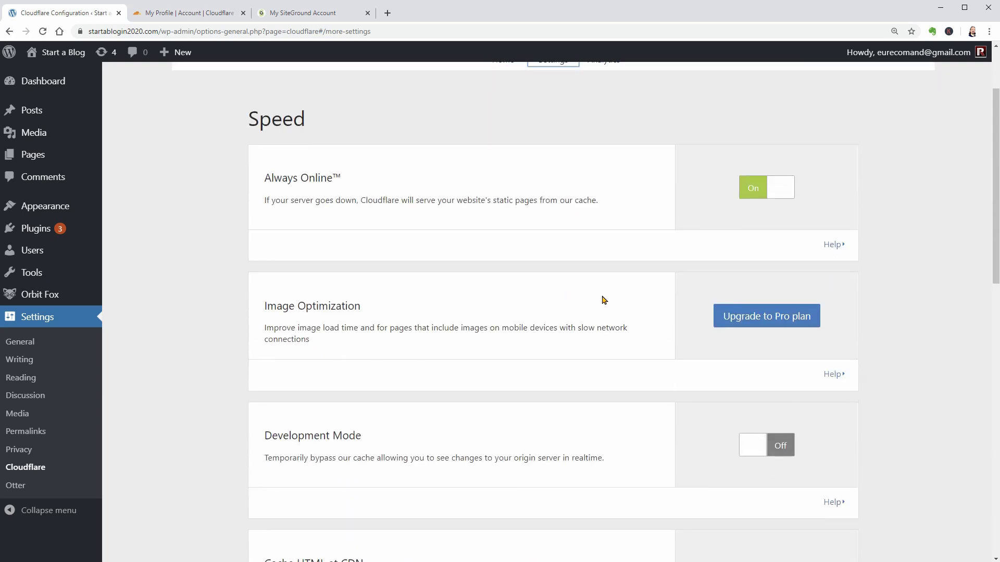
scroll(603, 300, down, 2)
scroll(603, 300, down, 5)
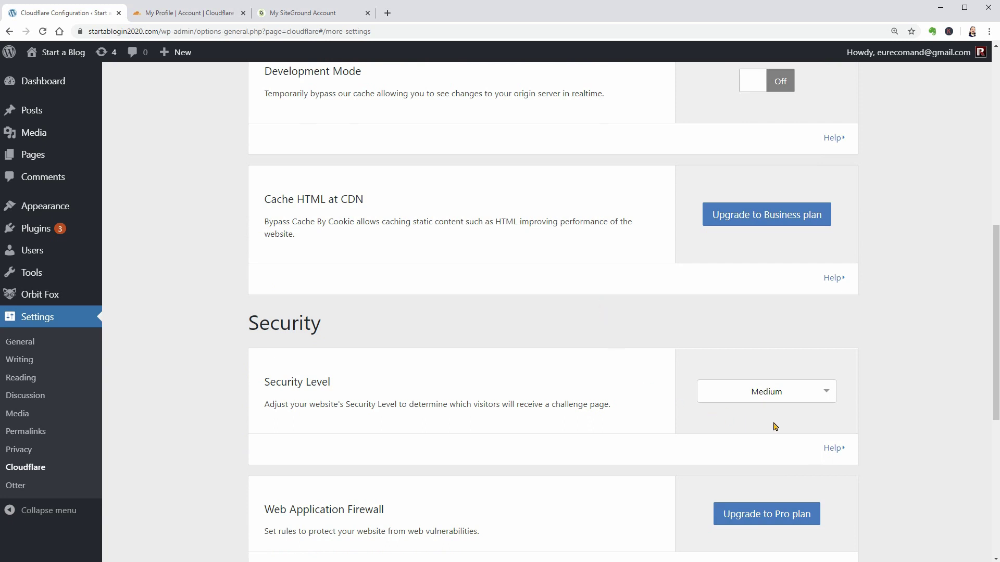
click(784, 397)
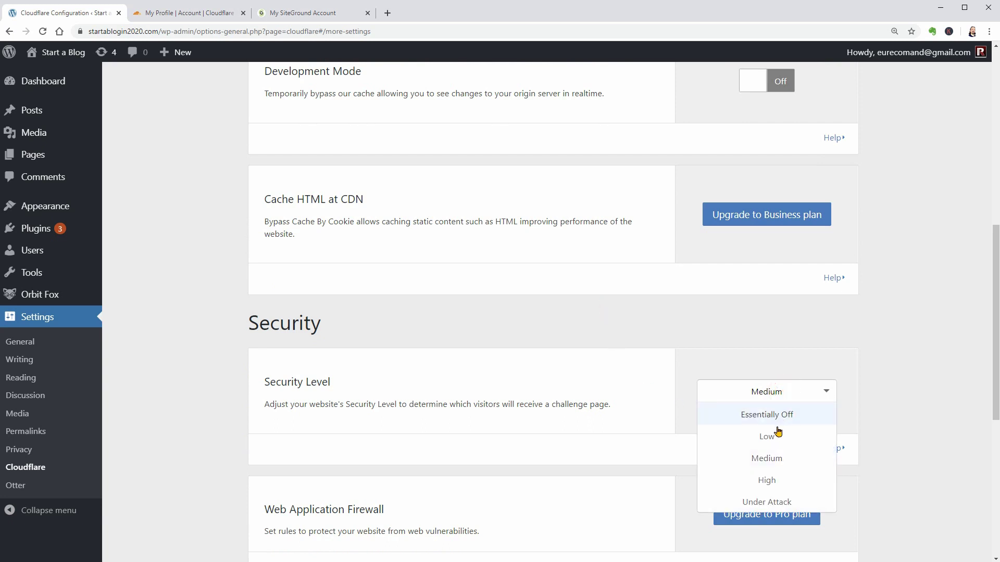
click(779, 485)
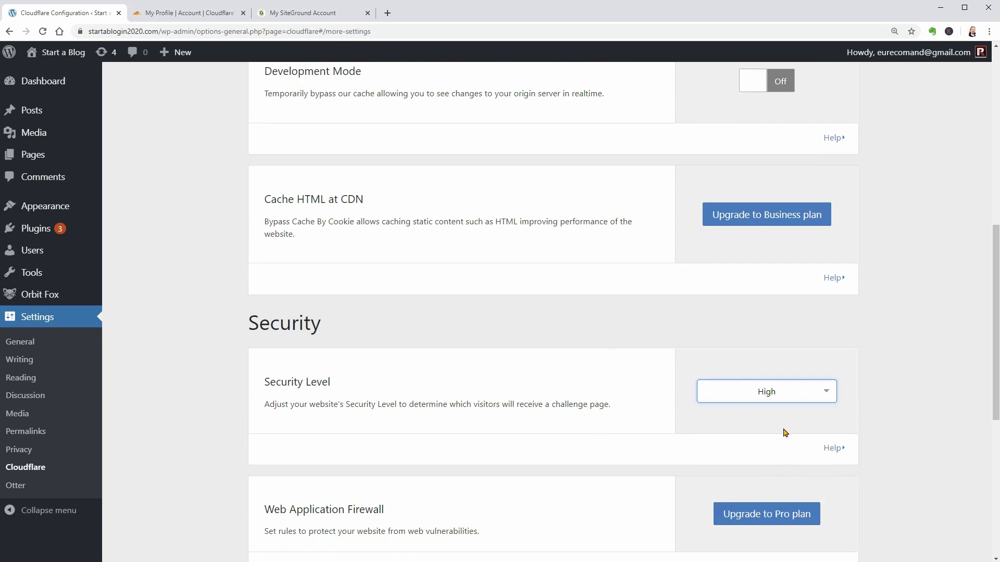
scroll(782, 434, down, 2)
scroll(782, 435, down, 1)
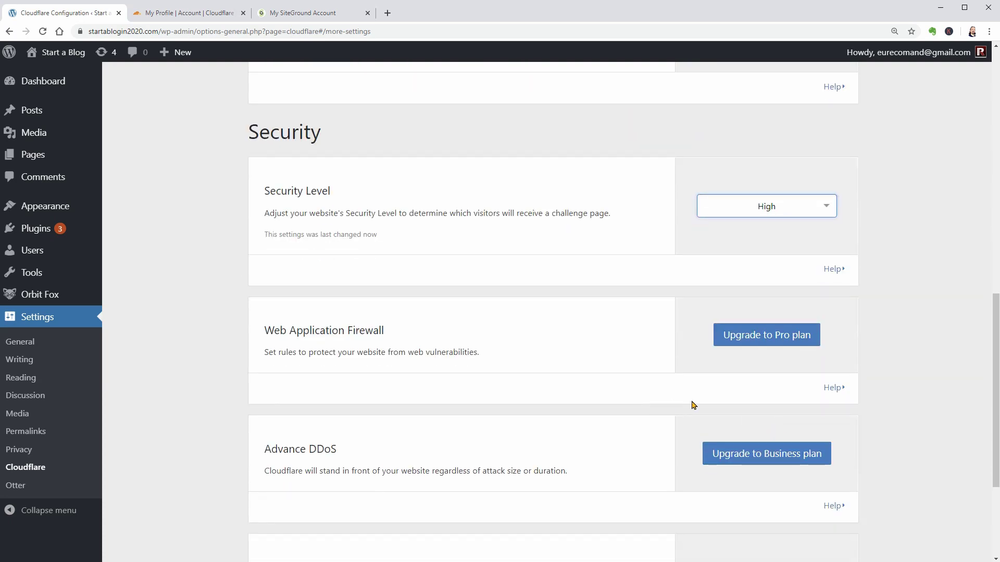
scroll(780, 404, down, 3)
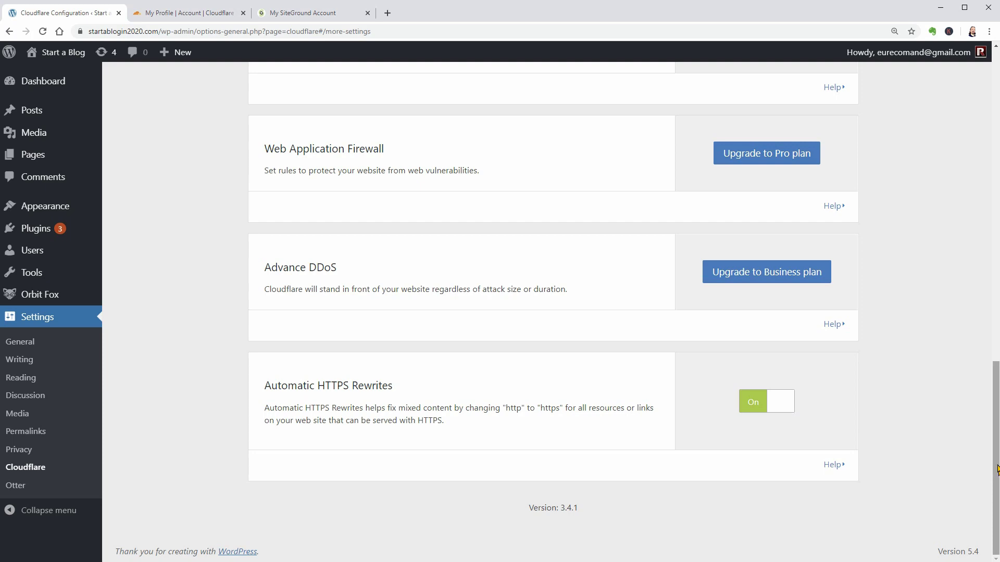
drag(995, 459, 995, 131)
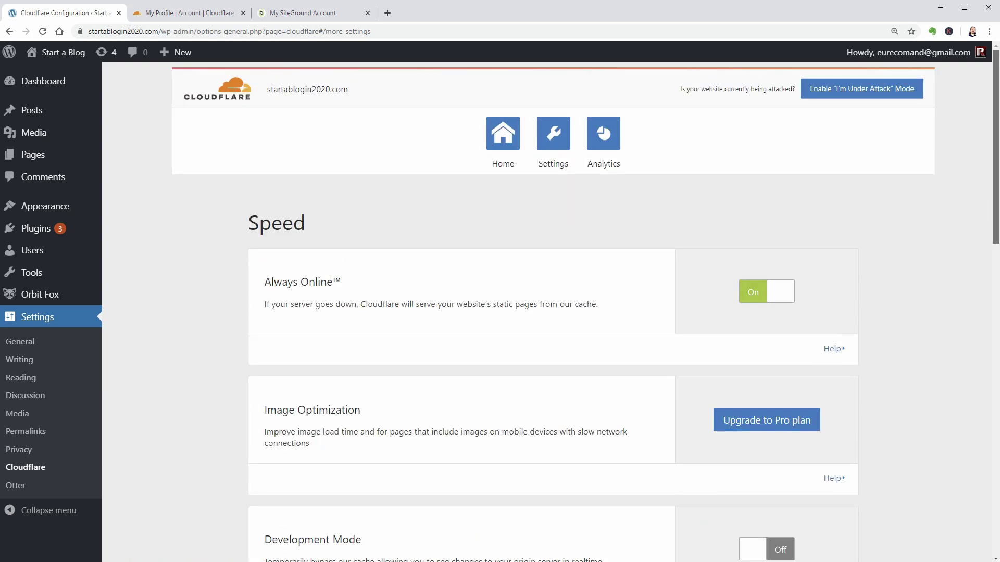
Review the Analytics Requests, Bandwidth, Unique Visitors and Threats charts.
click(600, 146)
scroll(549, 281, down, 2)
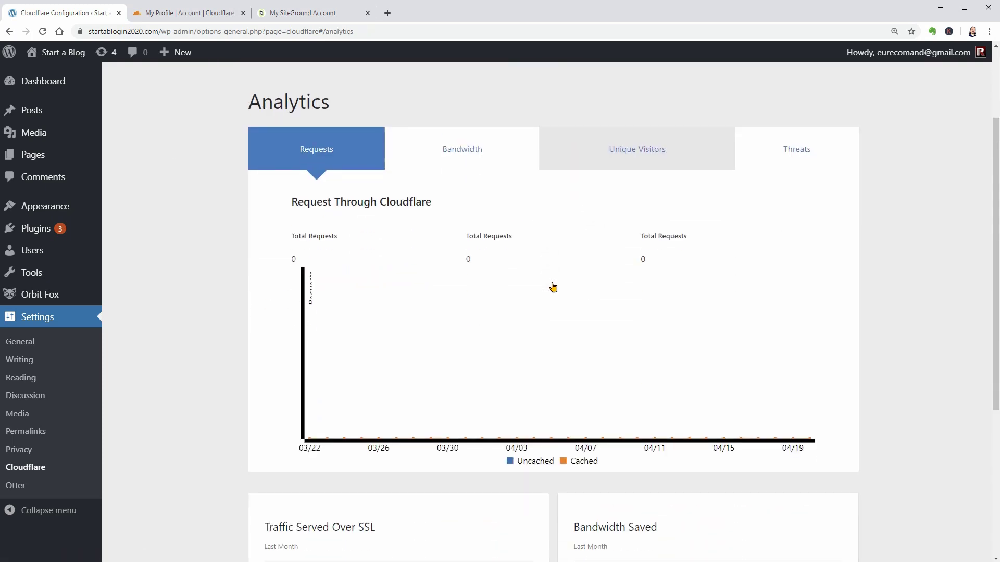
scroll(553, 286, down, 4)
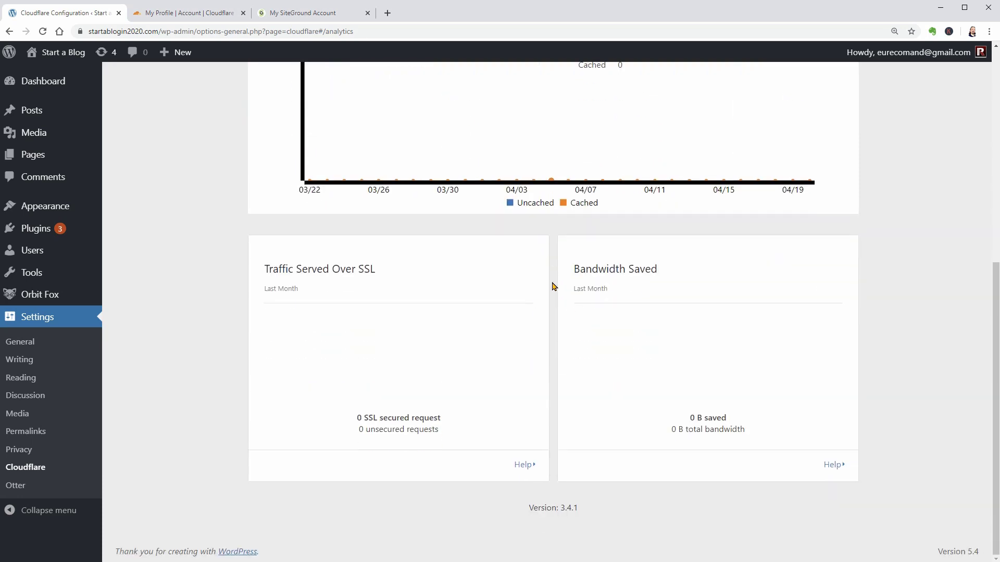
scroll(551, 285, up, 5)
click(474, 224)
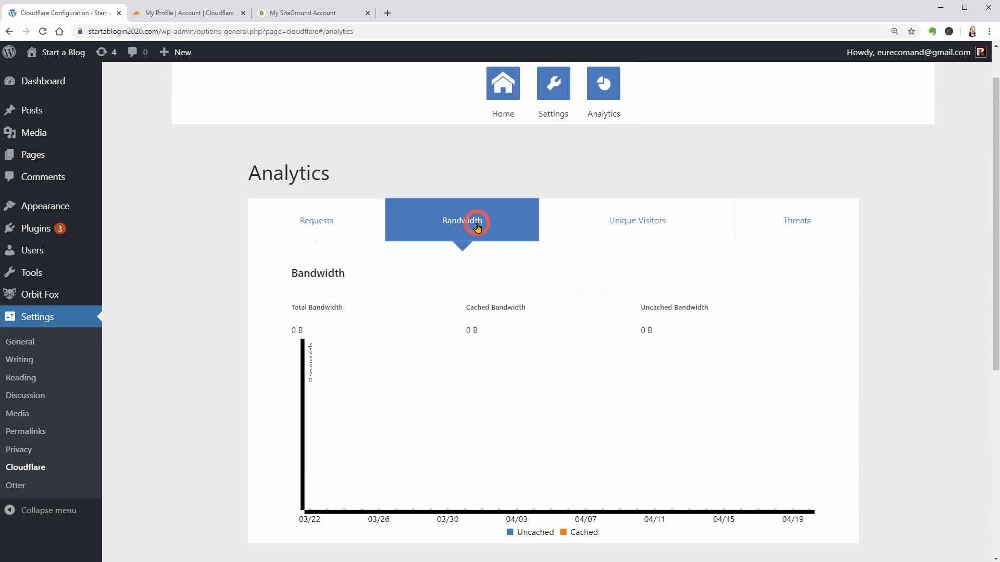
click(631, 221)
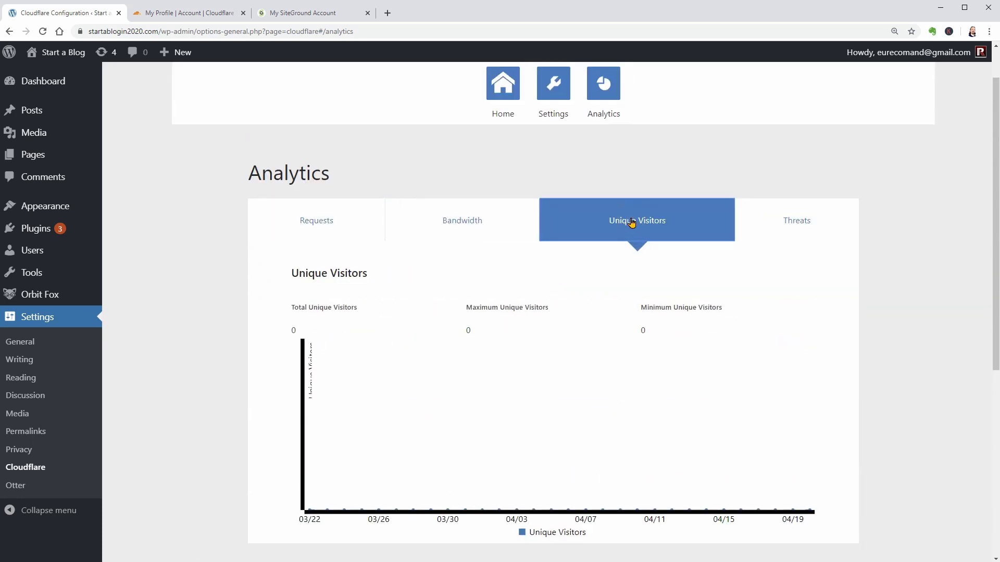
click(807, 223)
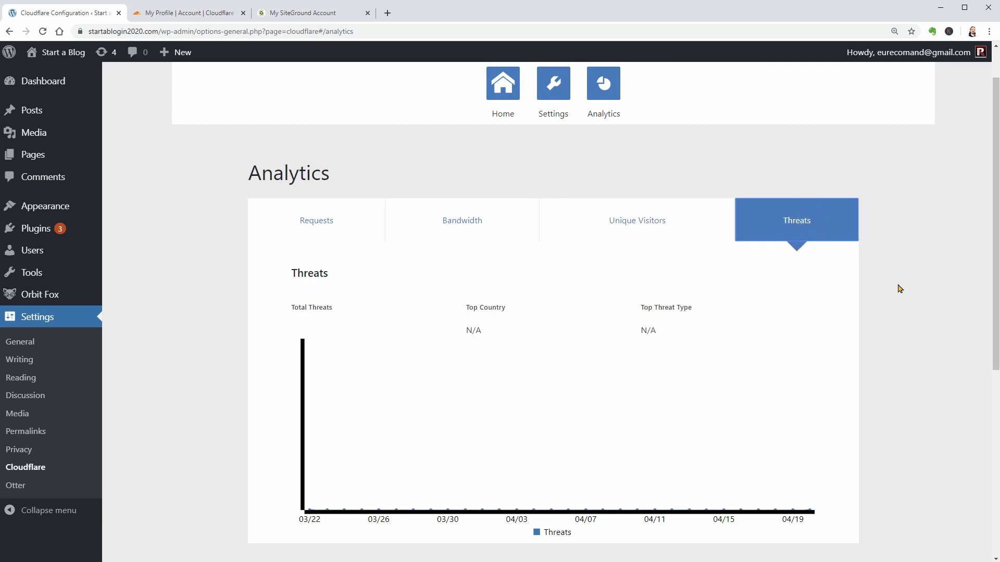
click(358, 224)
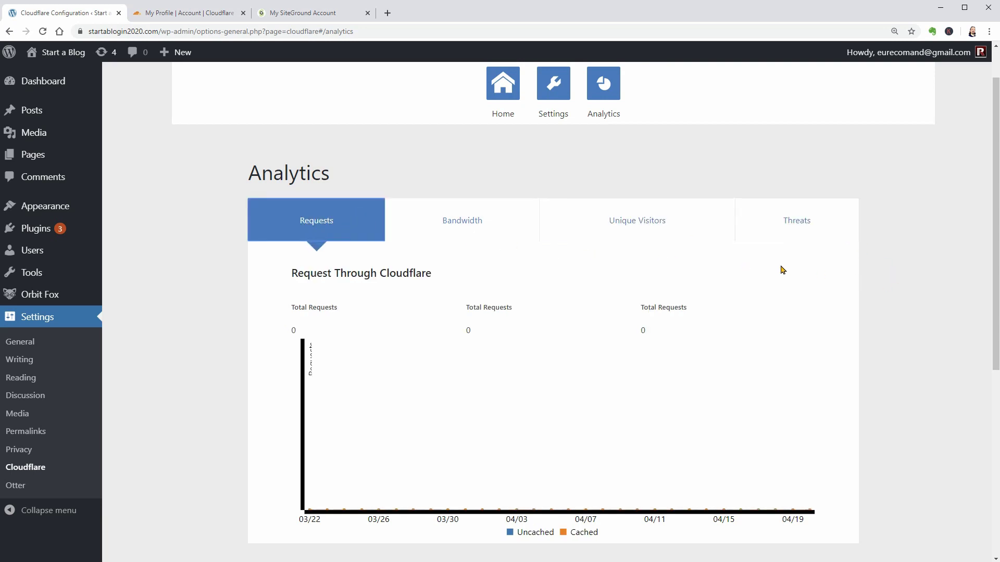
Return to the Cloudflare plugin's Home page and look over it.
scroll(896, 300, up, 1)
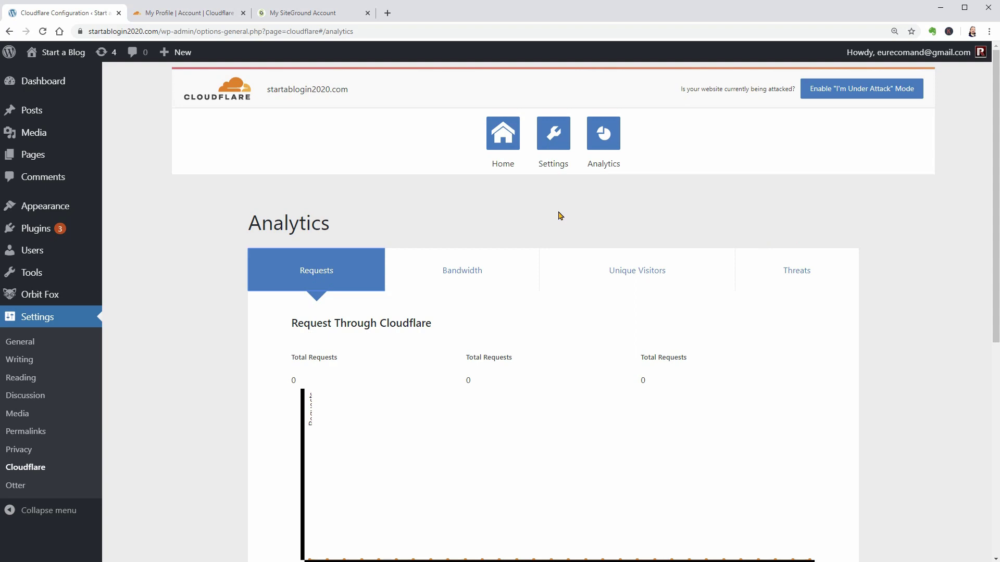
click(503, 136)
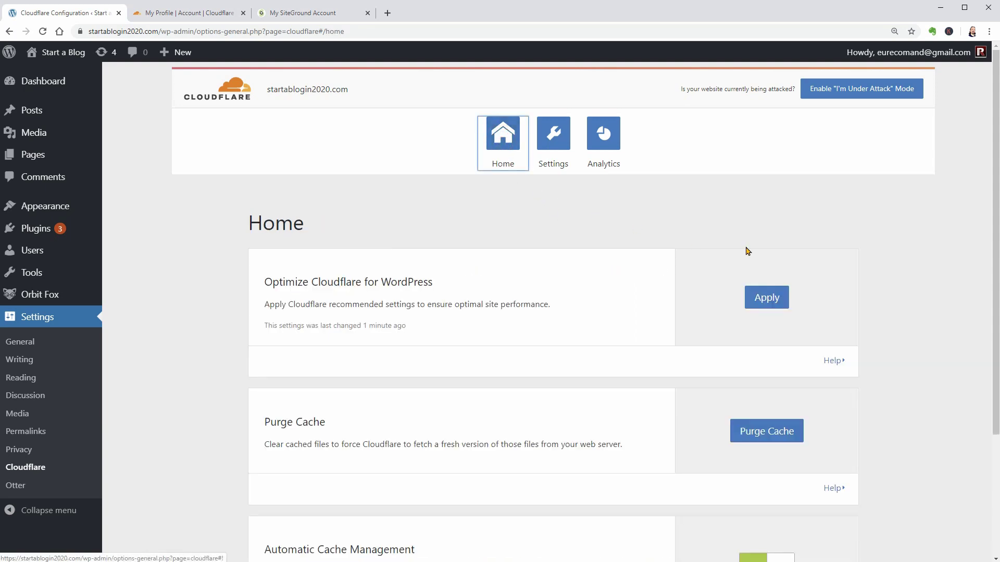
scroll(879, 279, down, 3)
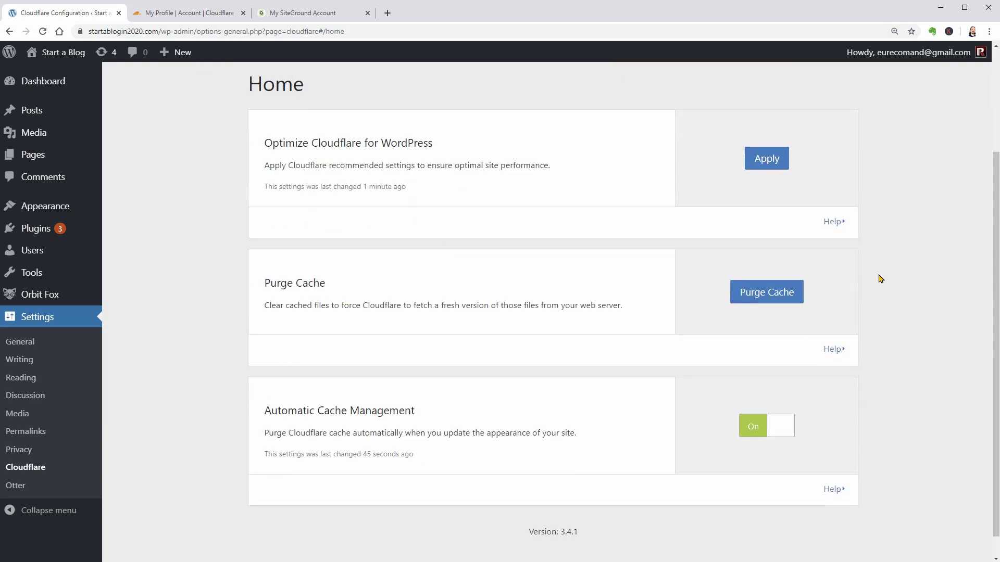
scroll(879, 279, up, 2)
scroll(879, 279, up, 1)
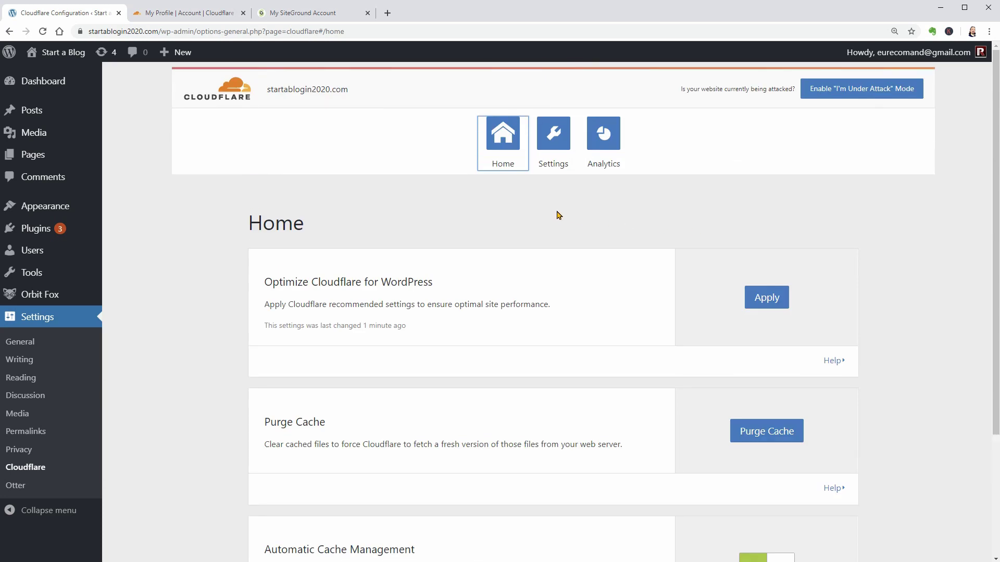